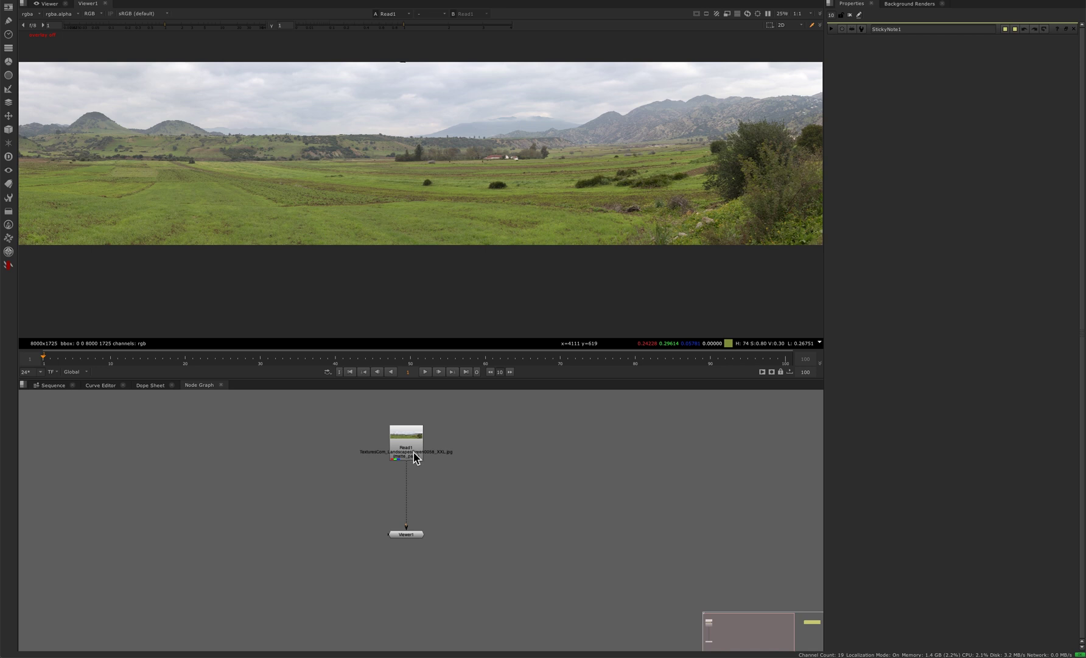
- Examine the green landscape plate loaded in Read1, both in the node graph and in the viewer
scroll(417, 460, "up", 3)
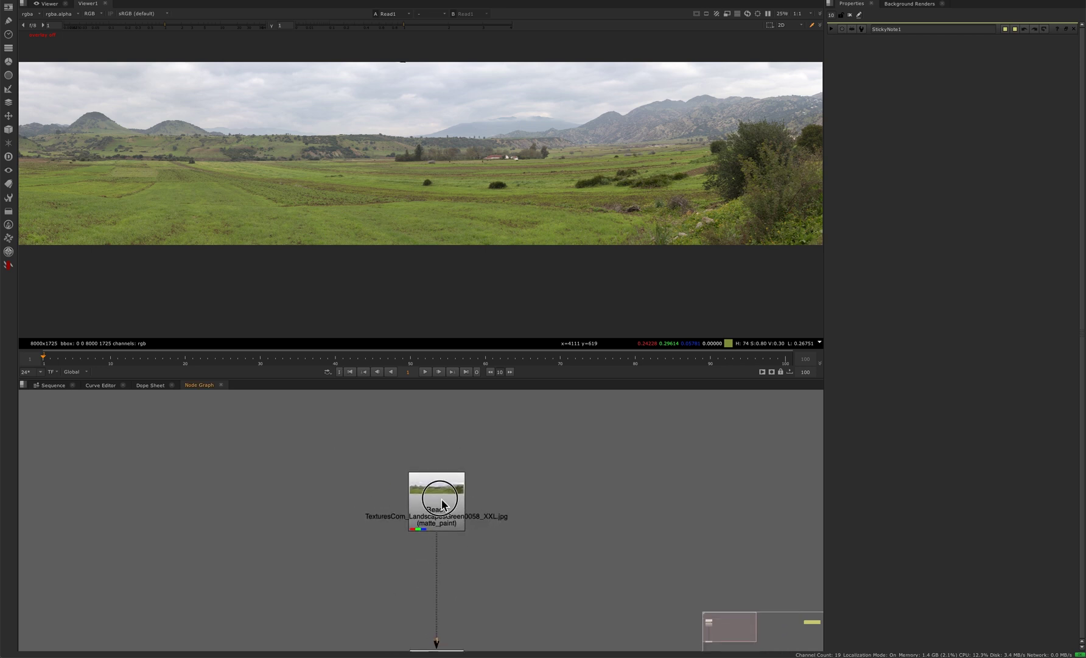
scroll(511, 472, "up", 4)
middle_click_drag(483, 472, 510, 470)
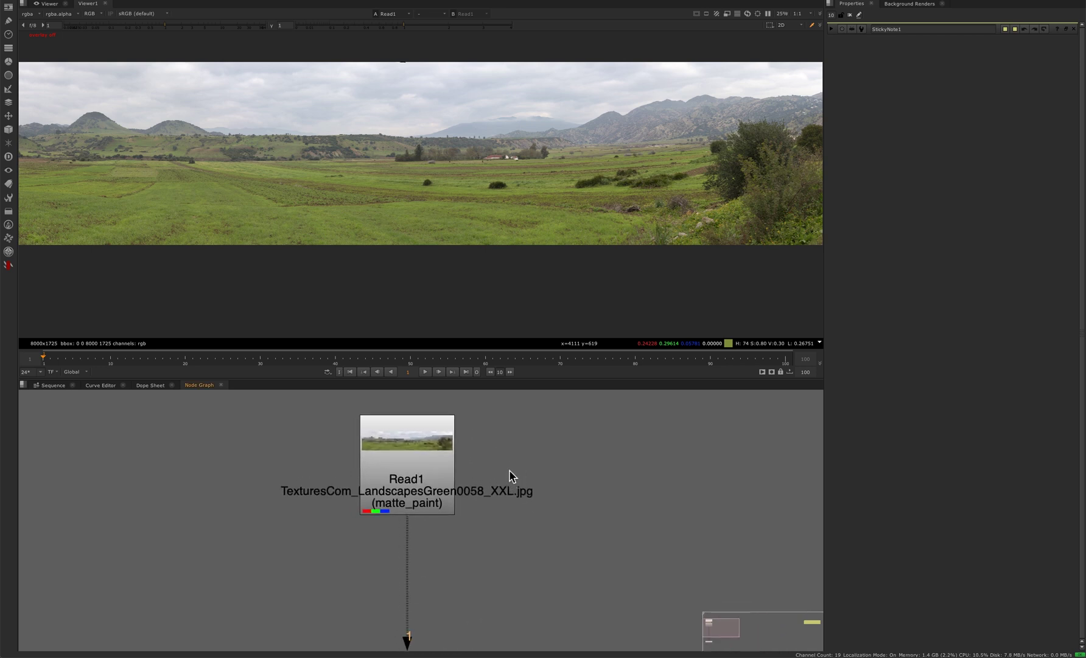
left_click(448, 469)
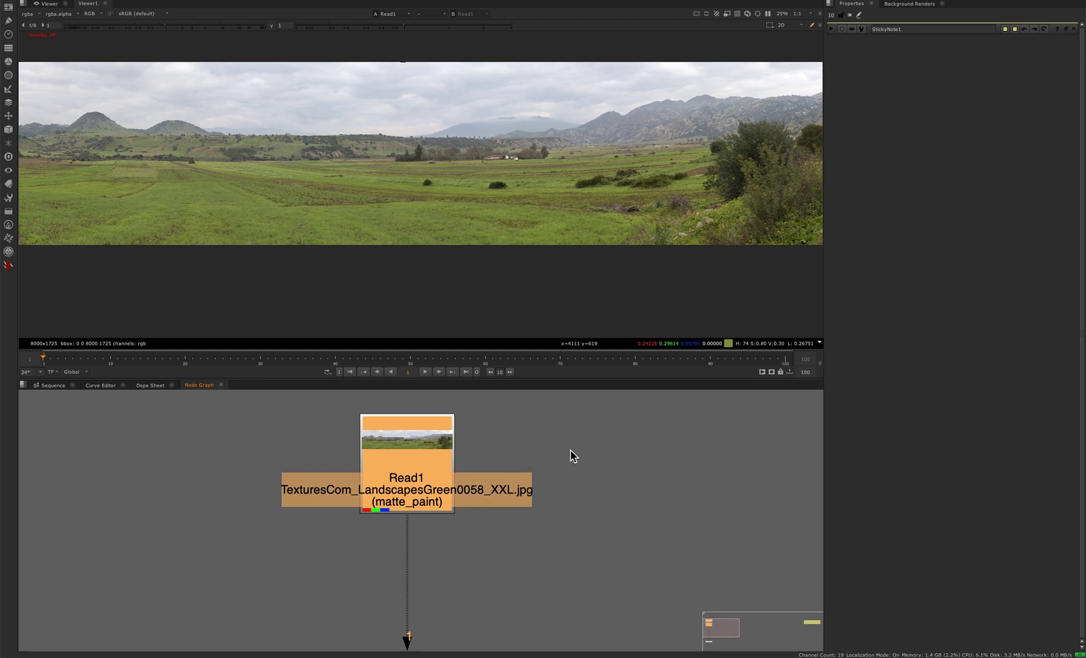
scroll(284, 216, "up", 2)
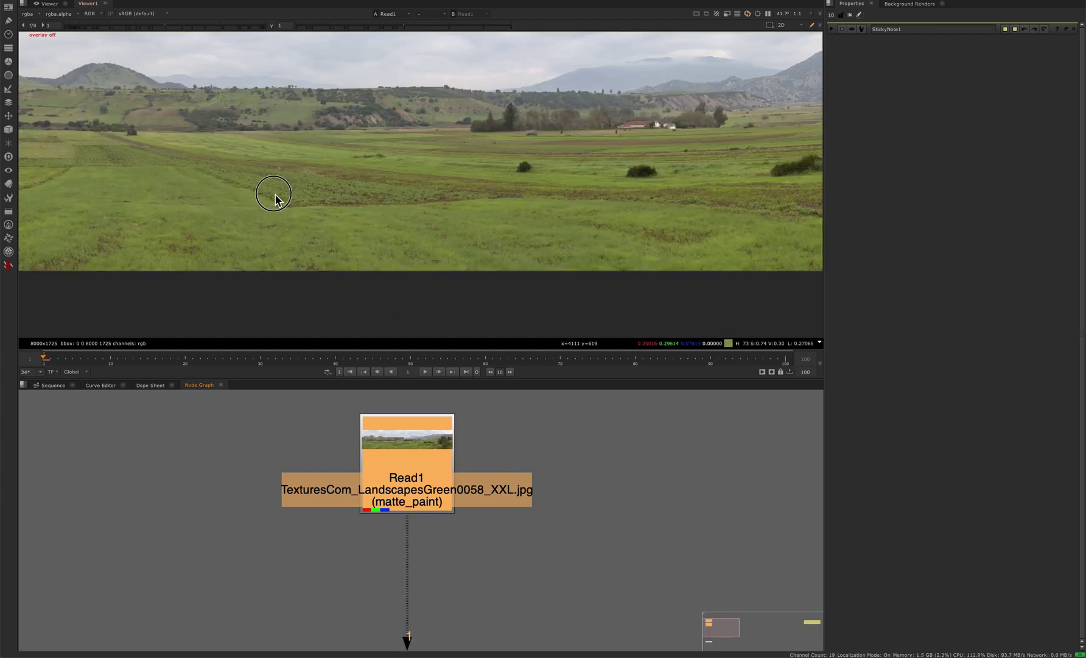
scroll(493, 224, "up", 2)
middle_click_drag(493, 224, 492, 242)
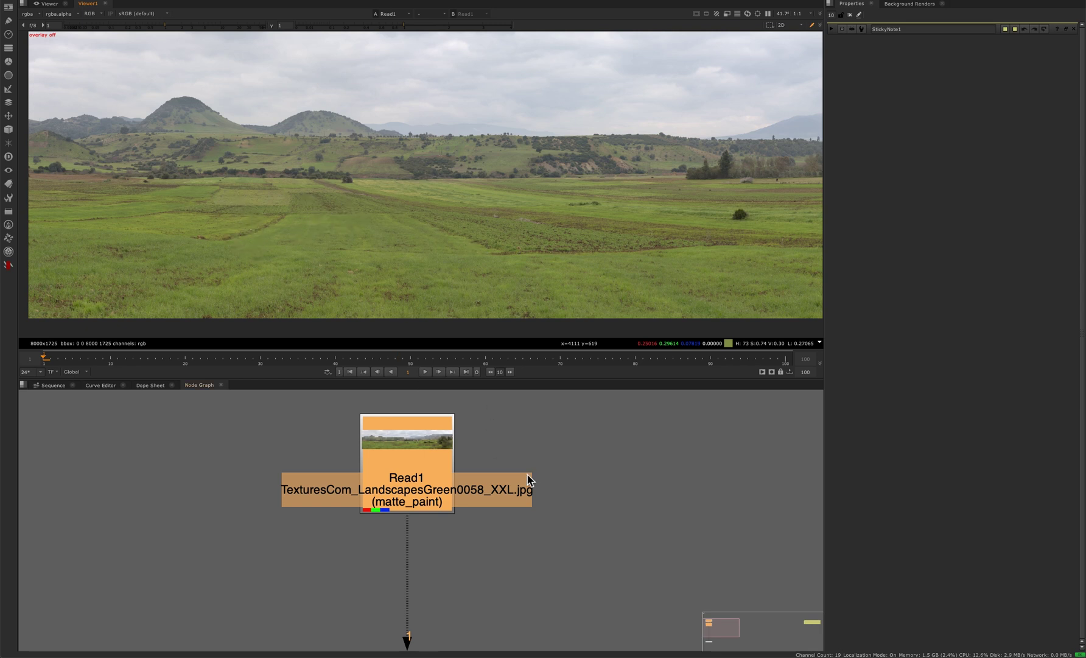
scroll(527, 473, "down", 4)
left_click(512, 478)
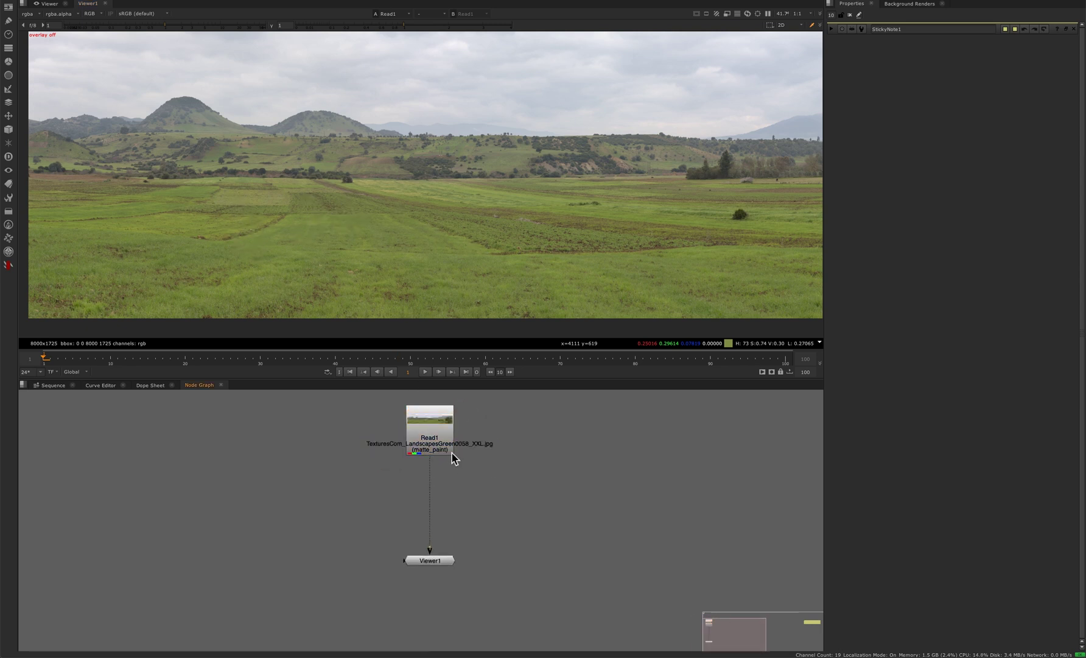
- Add a Roto node after Read1 and place it between Read1 and the Viewer
left_click(442, 449)
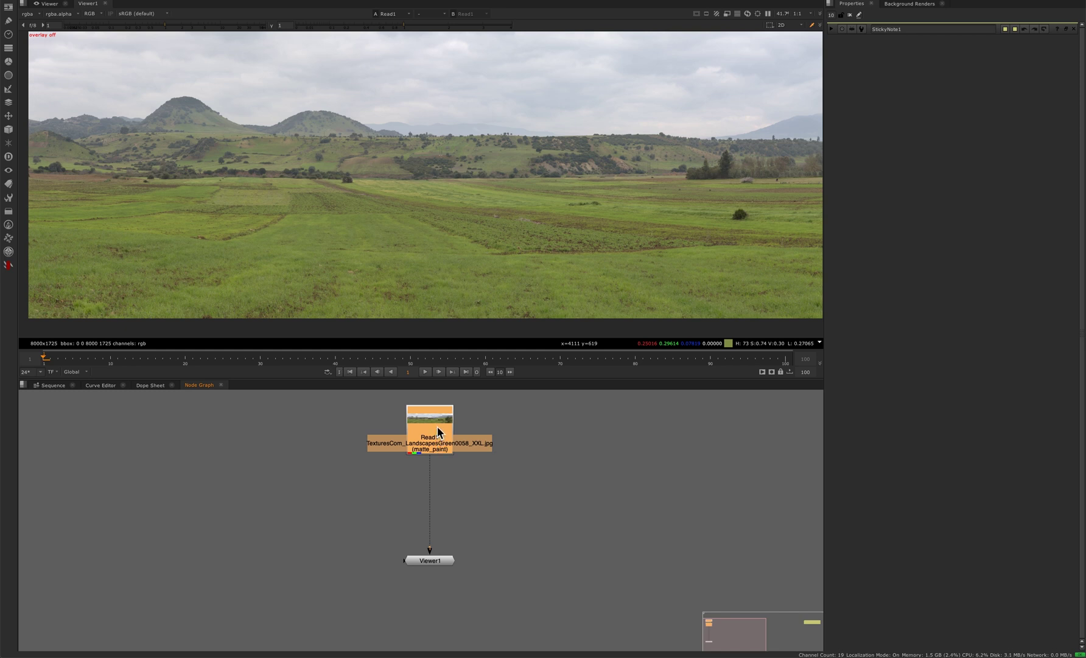
key("o")
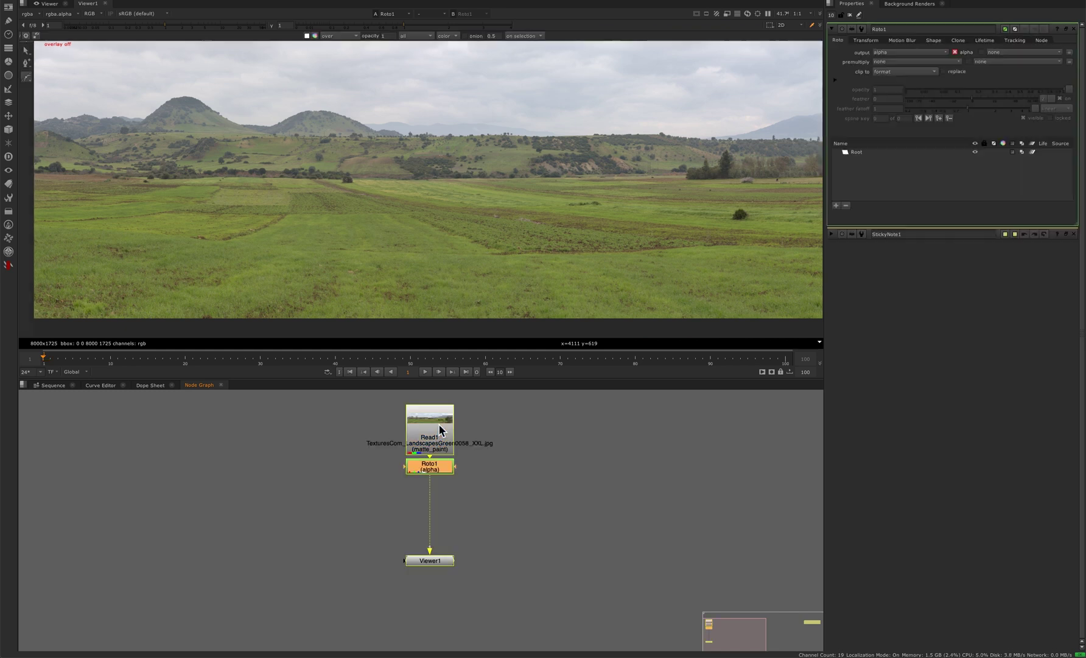
left_click_drag(439, 463, 440, 486)
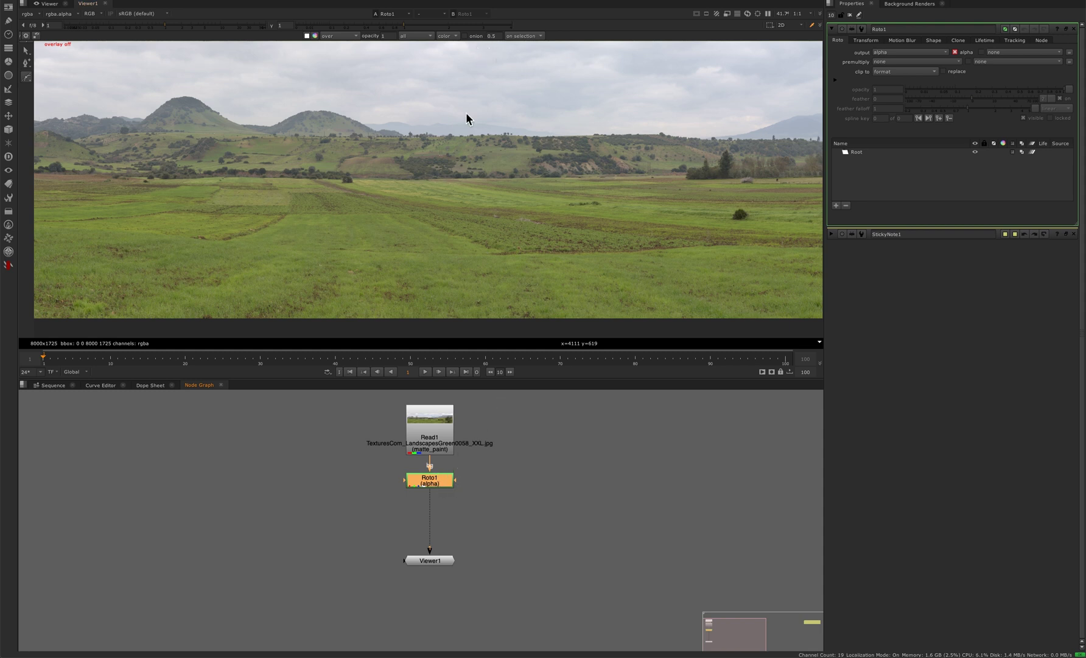
- Set the source for new Roto shapes to fg and the Roto1 output channels to rgba
left_click(450, 36)
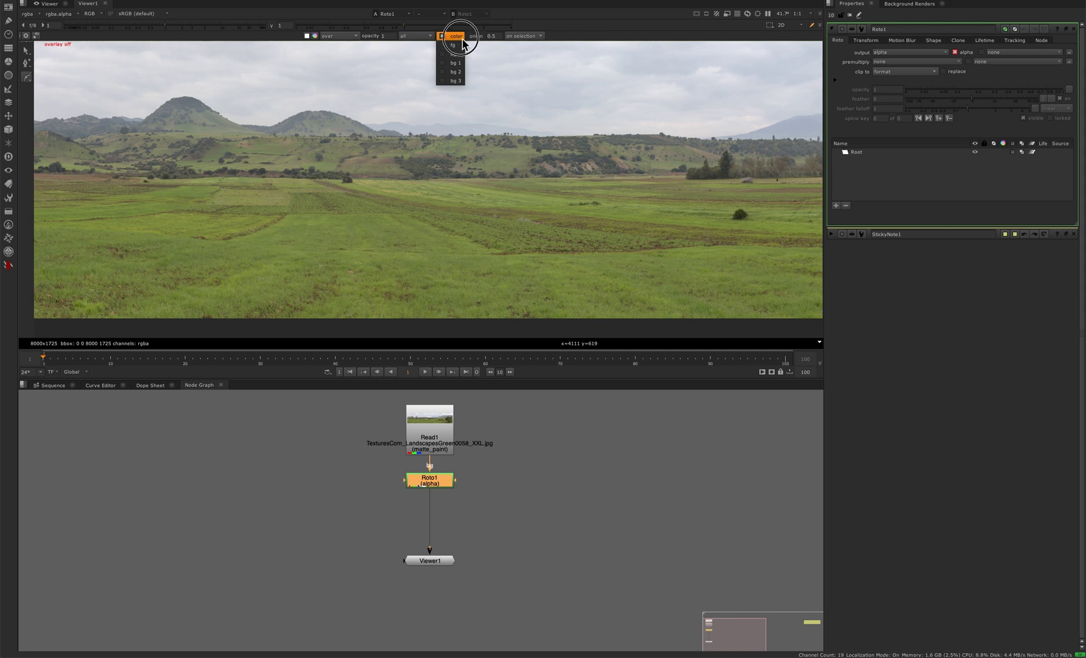
left_click(460, 45)
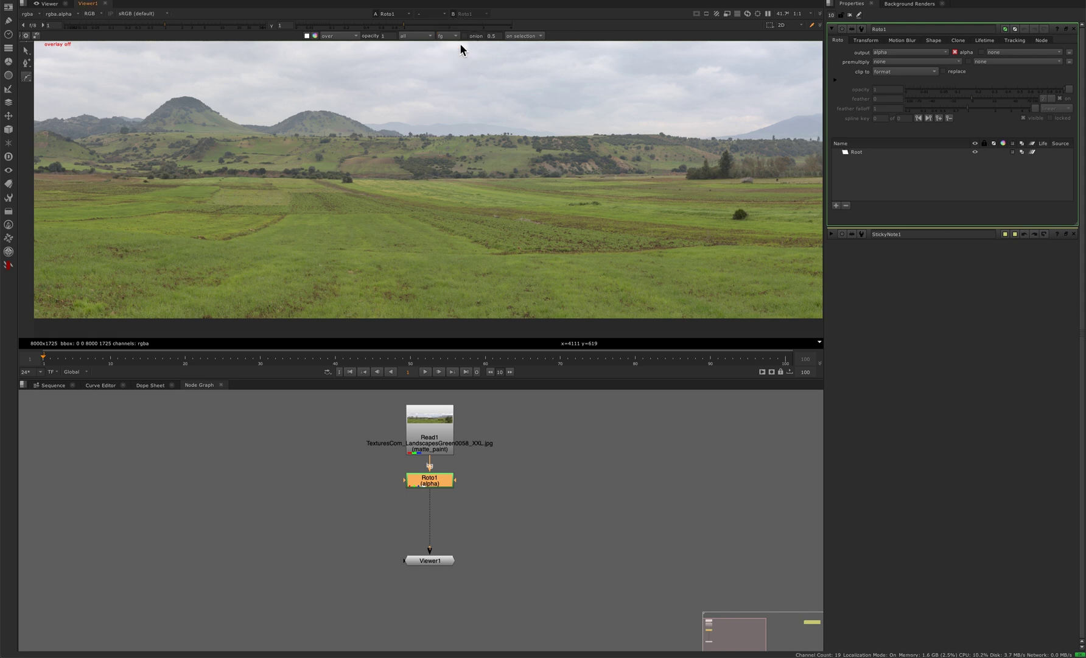
left_click(905, 55)
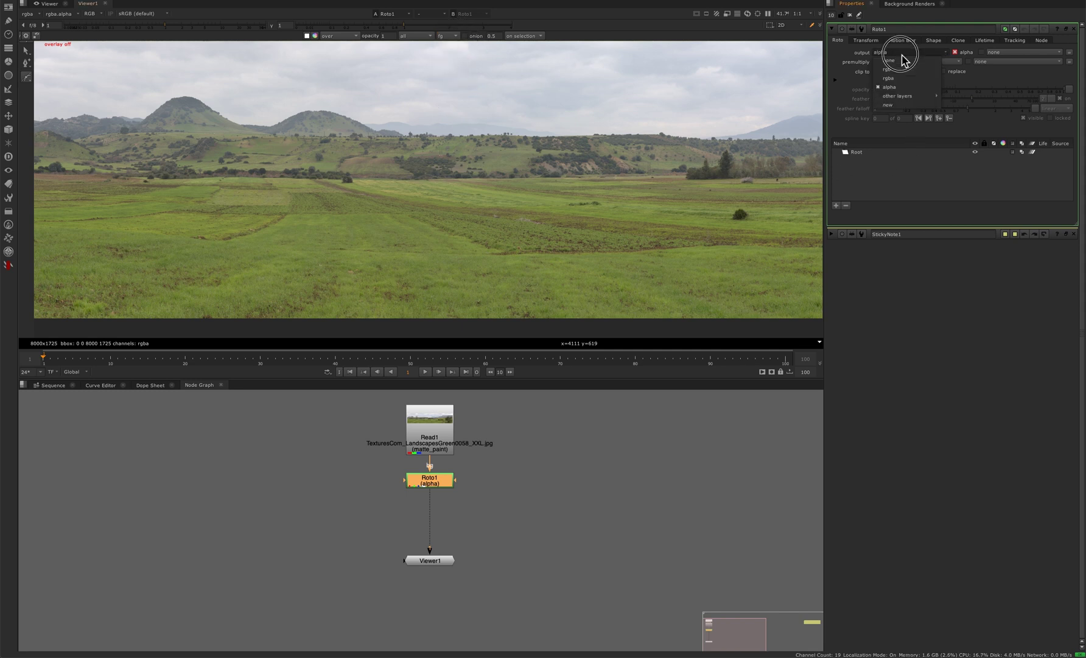
left_click(903, 79)
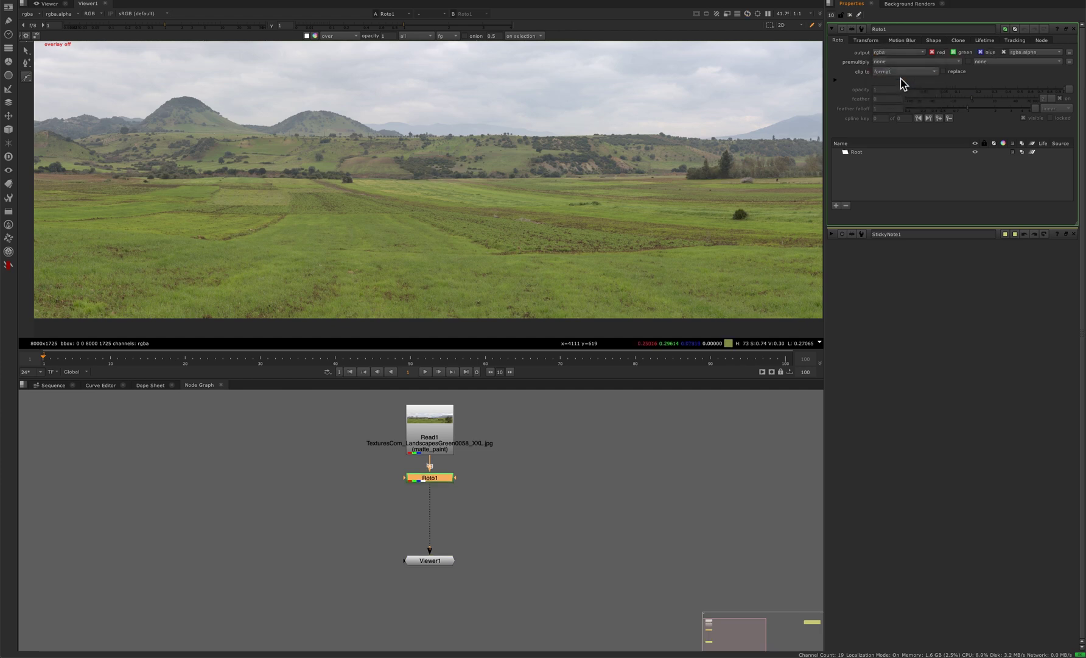
- Draw a closed freehand shape around the curved dirt track in the left part of the field
scroll(322, 223, "up", 10)
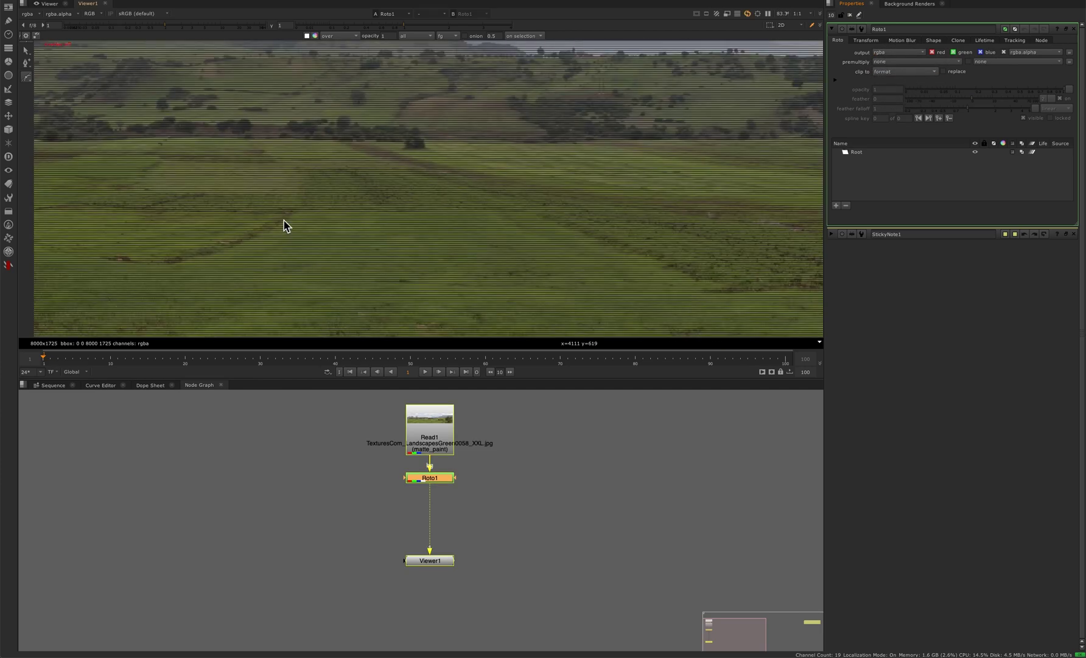
middle_click_drag(393, 237, 432, 216)
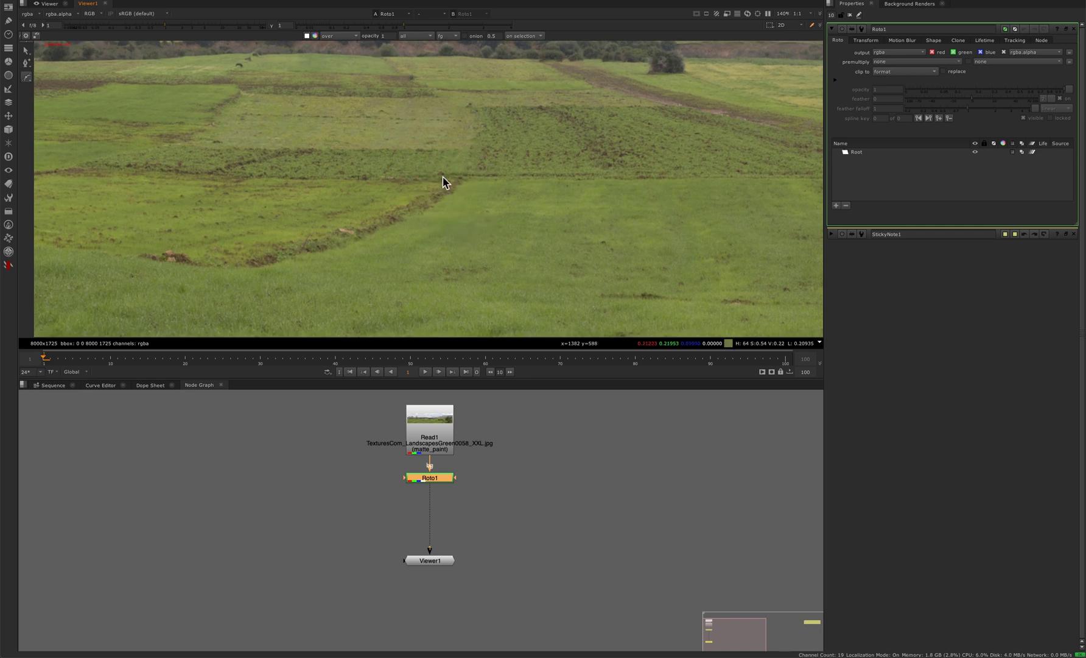
mouse_move(481, 189)
left_mouse_down()
mouse_move(400, 184)
mouse_move(254, 236)
mouse_move(146, 250)
mouse_move(236, 272)
mouse_move(330, 257)
mouse_move(441, 209)
left_mouse_up()
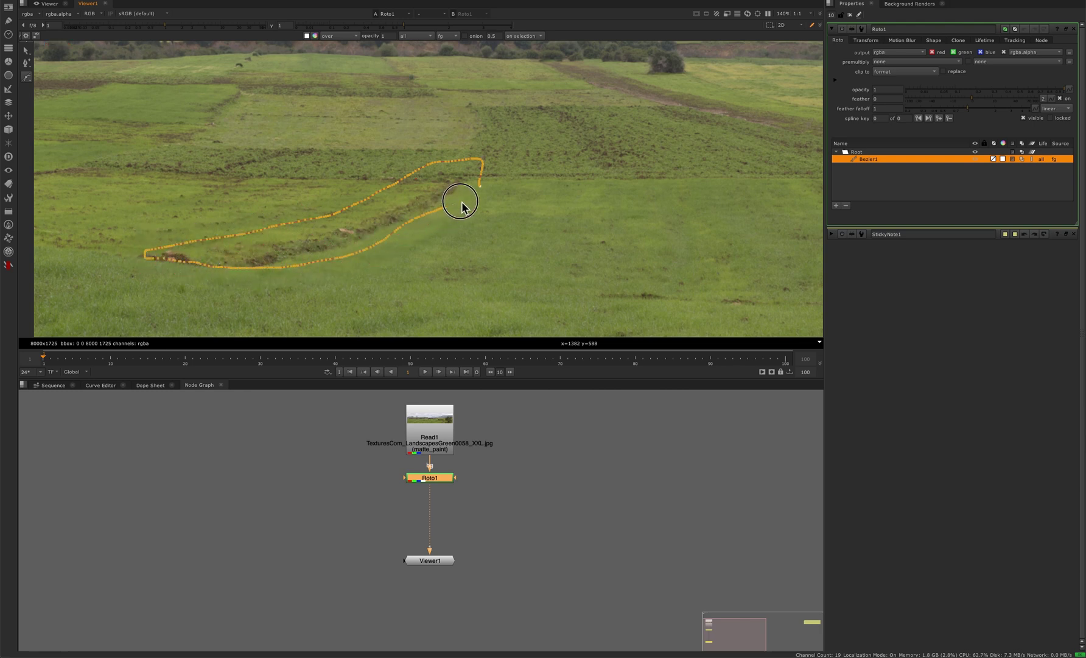
left_click(27, 50)
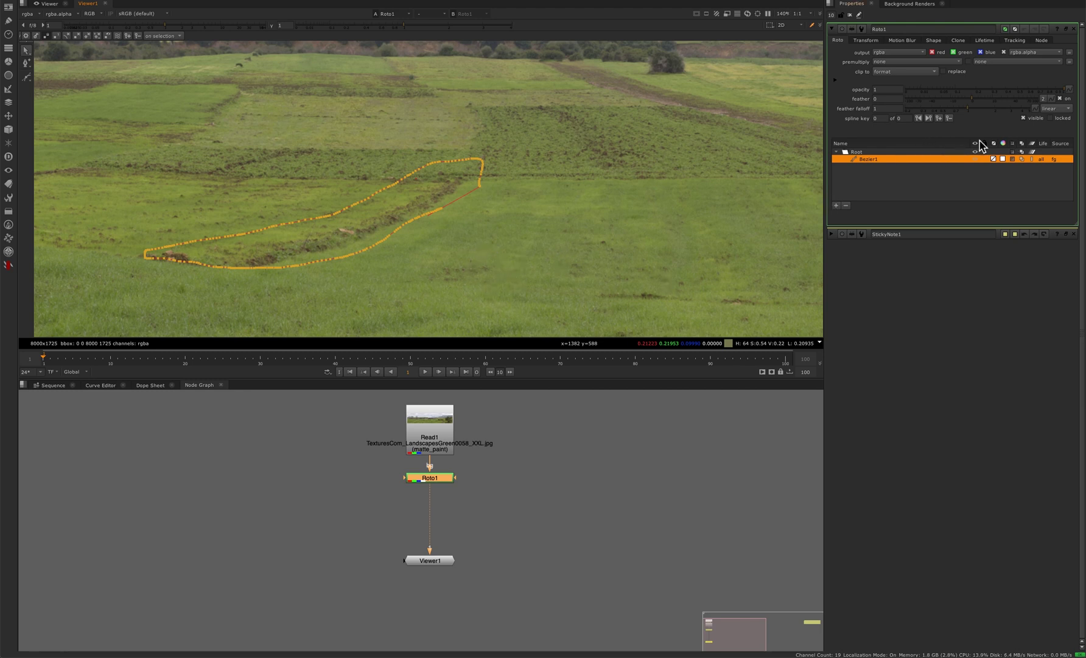
- Move the dirt-track shape's clone transform centre onto the shape, at about x 1305, y 500
left_click(965, 41)
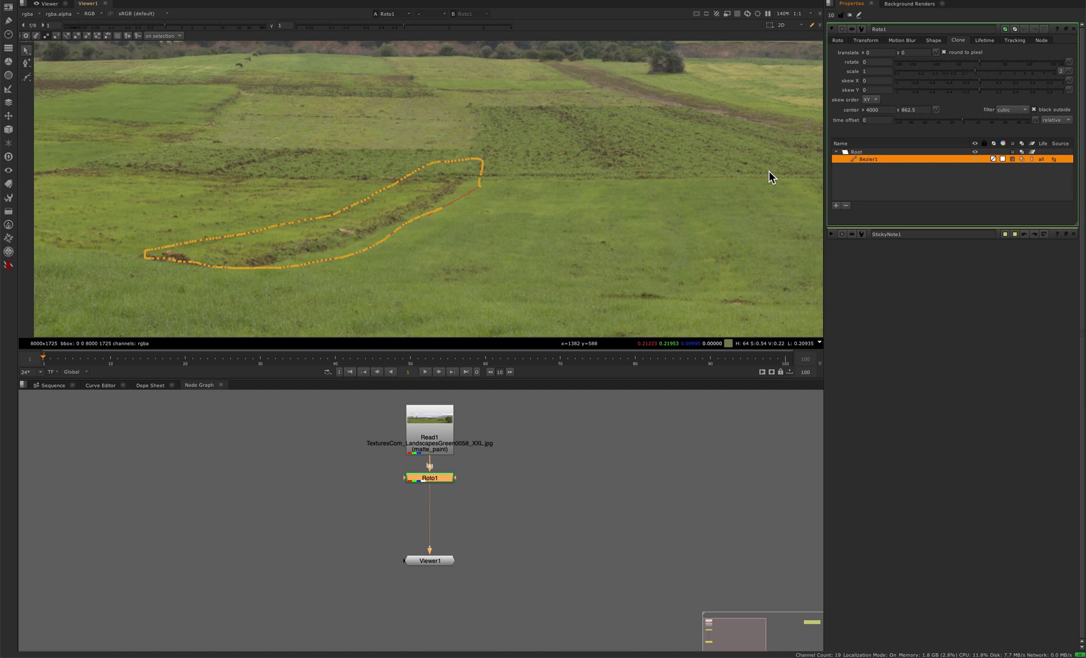
scroll(455, 248, "down", 10)
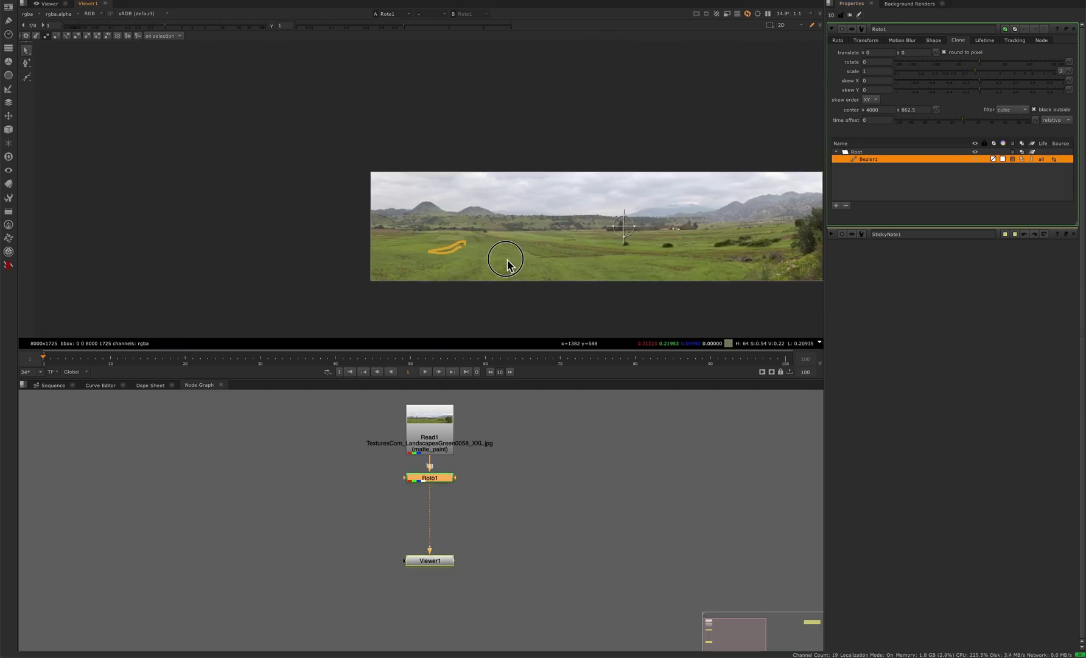
middle_click_drag(509, 267, 417, 261)
left_click_drag(451, 233, 283, 257, "ctrl")
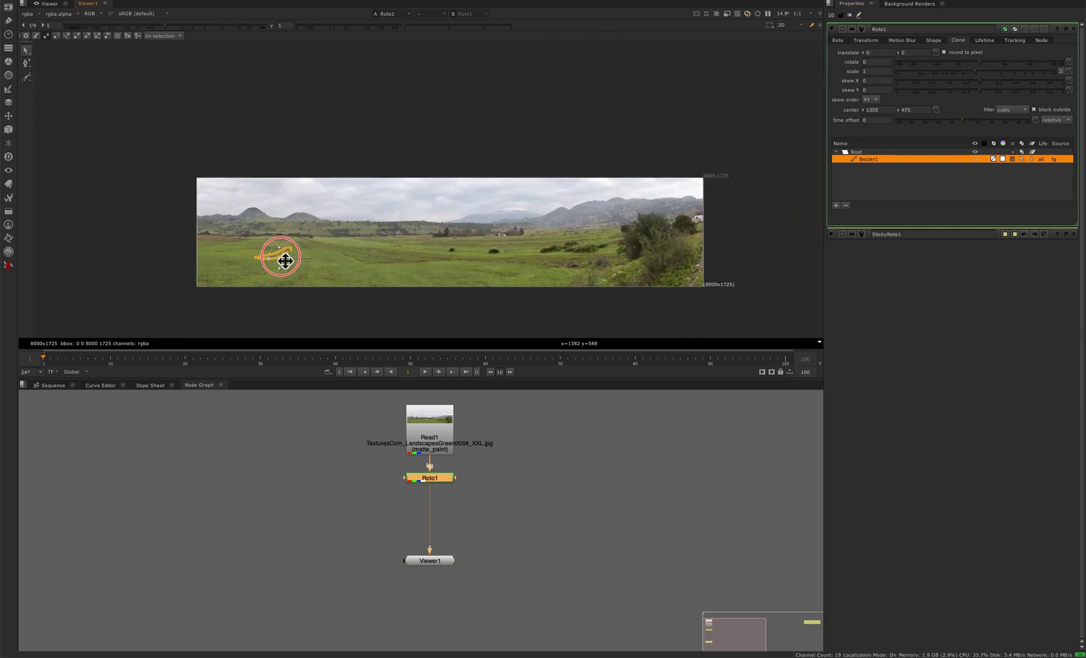
scroll(276, 257, "up", 12)
middle_click_drag(276, 266, 316, 238)
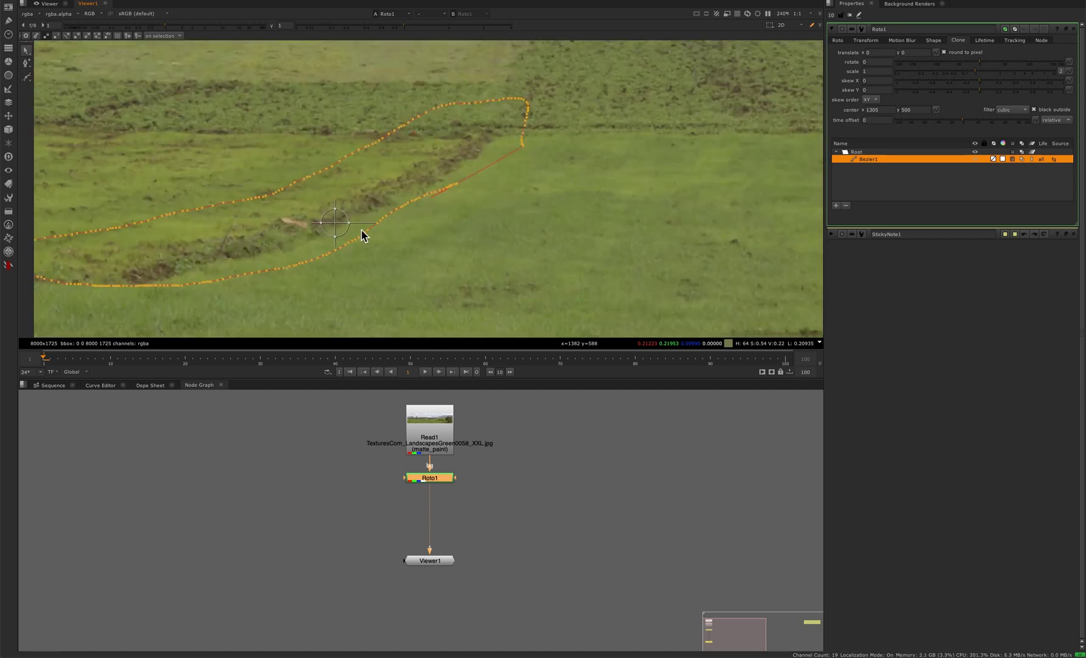
- Offset the clone source to about x -215.5 so clean grass covers the dirt track, and hide the viewer overlay
scroll(400, 246, "down", 3)
middle_click_drag(399, 246, 409, 264)
mouse_move(377, 259)
left_mouse_down()
mouse_move(462, 255)
mouse_move(310, 250)
left_mouse_up()
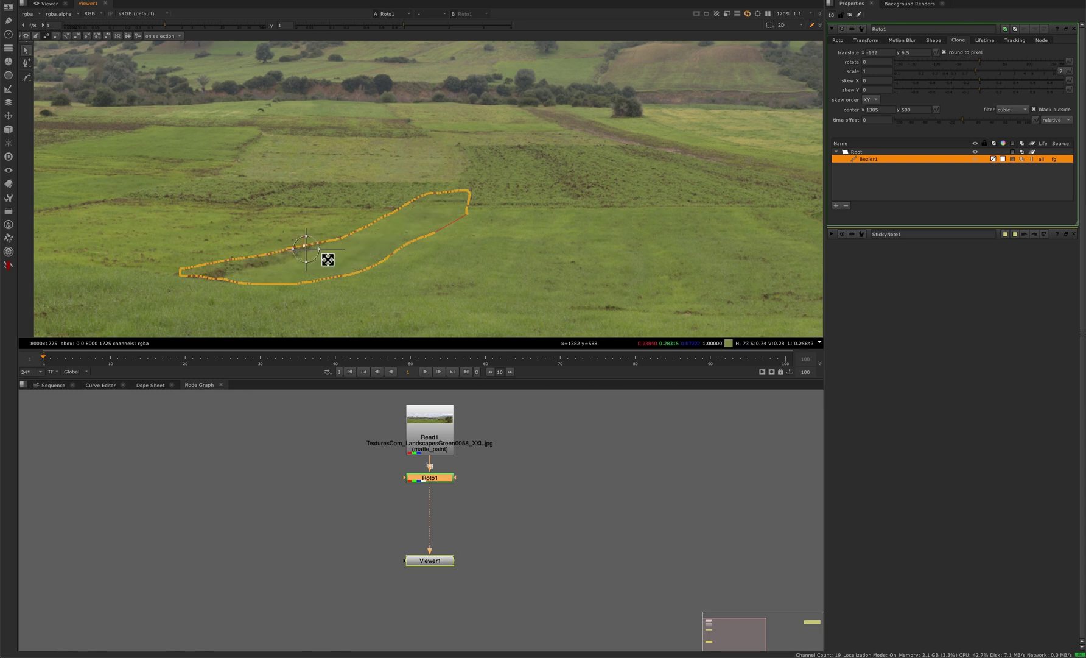
left_click_drag(313, 256, 271, 253)
key("o")
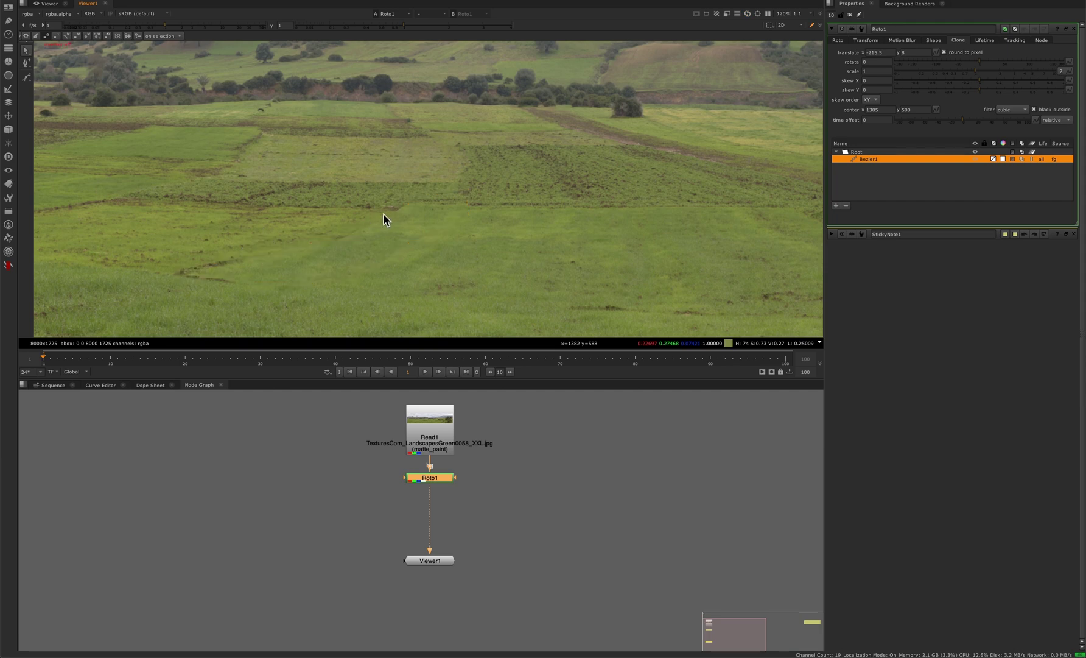
- Set the dirt-track shape's feather to 40 and check the blended grass in the plate
scroll(416, 247, "up", 1)
scroll(415, 246, "up", 1)
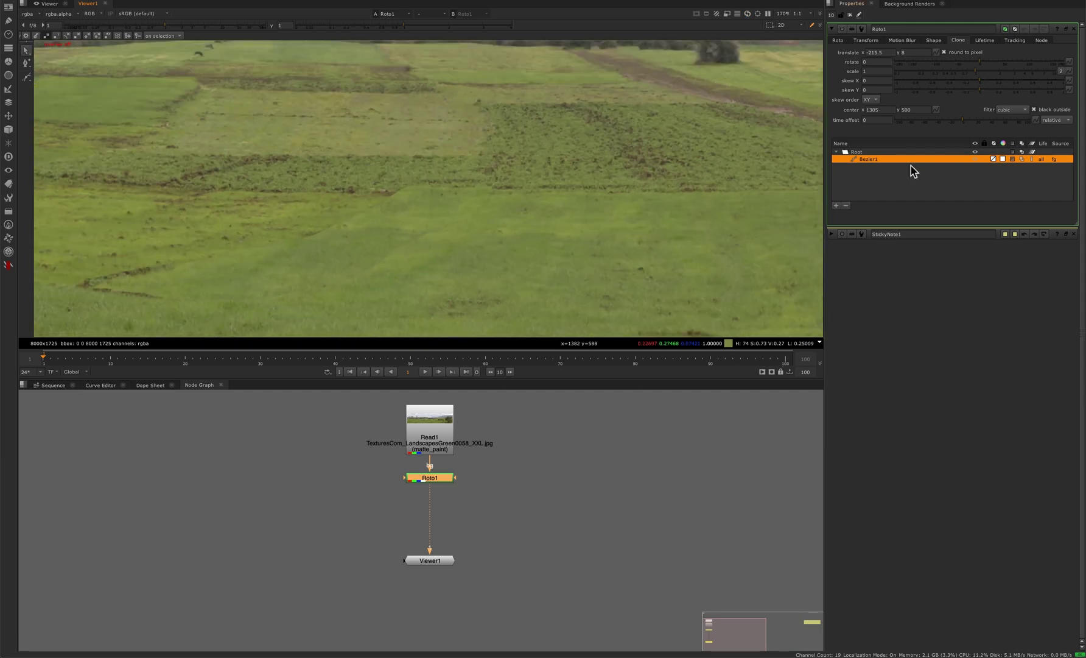
left_click(840, 40)
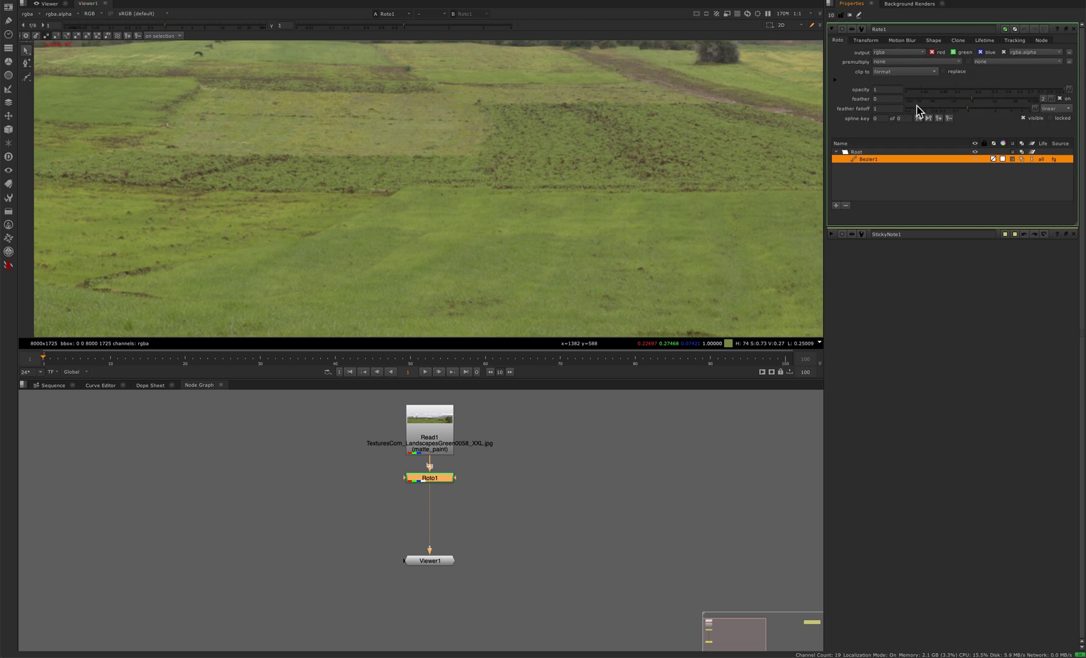
left_click_drag(989, 104, 1013, 104)
scroll(548, 255, "down", 3)
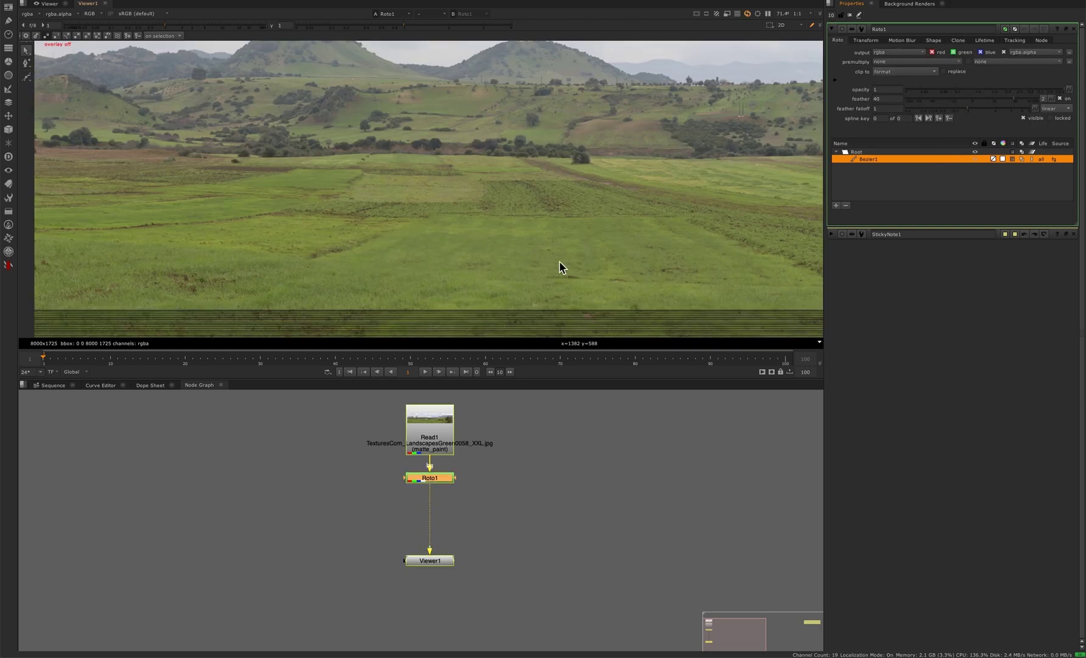
middle_click_drag(559, 260, 470, 255)
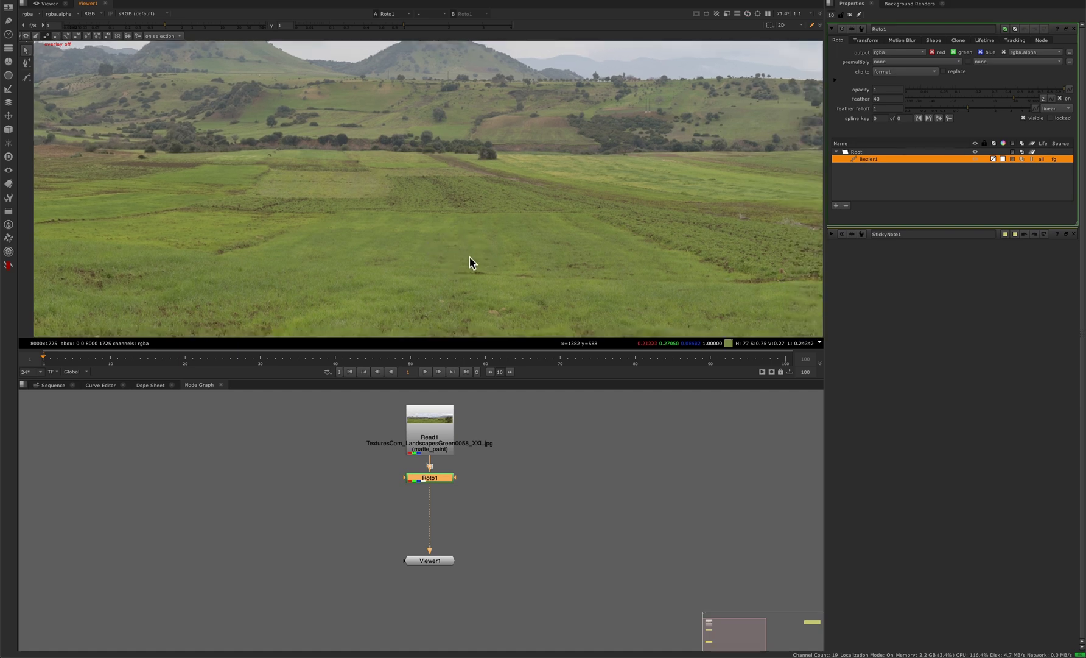
- Draw a second closed freehand Roto1 shape around the pale rectangular patch above the dirt track
left_click(504, 450)
left_click(437, 481)
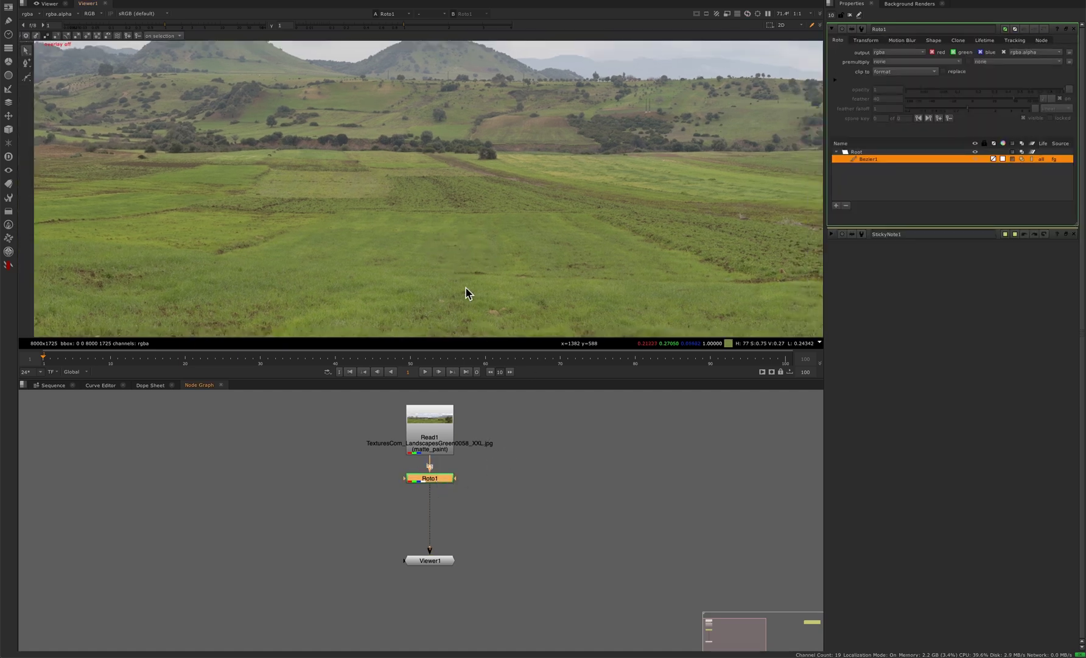
scroll(411, 211, "up", 3)
middle_click_drag(411, 210, 541, 262)
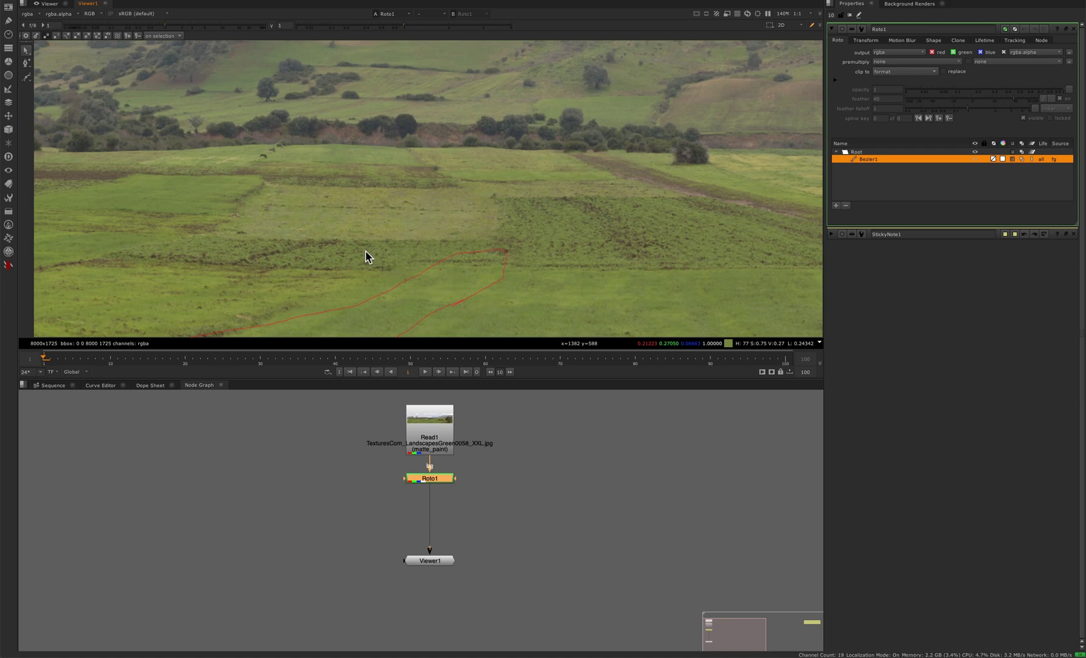
key("v")
mouse_move(364, 251)
left_mouse_down()
mouse_move(460, 244)
mouse_move(509, 220)
mouse_move(483, 201)
mouse_move(420, 188)
mouse_move(313, 182)
mouse_move(243, 194)
mouse_move(227, 237)
mouse_move(363, 252)
left_mouse_up()
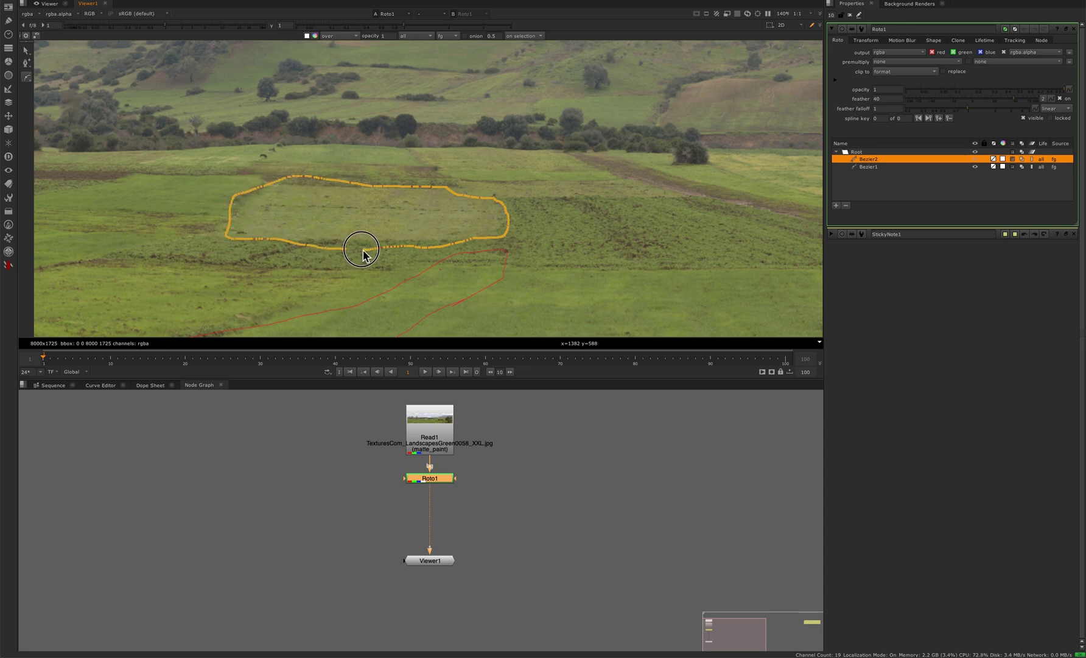
left_click(26, 52)
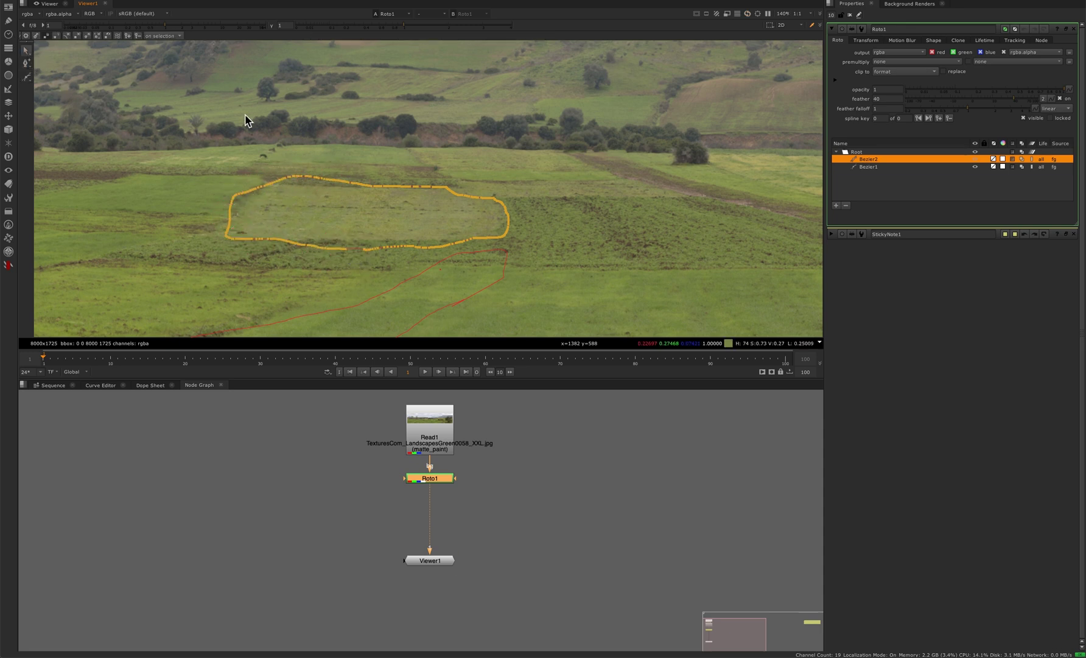
- Move the pale-patch shape's clone transform centre onto the patch, at about x 1220, y 674
left_click(960, 41)
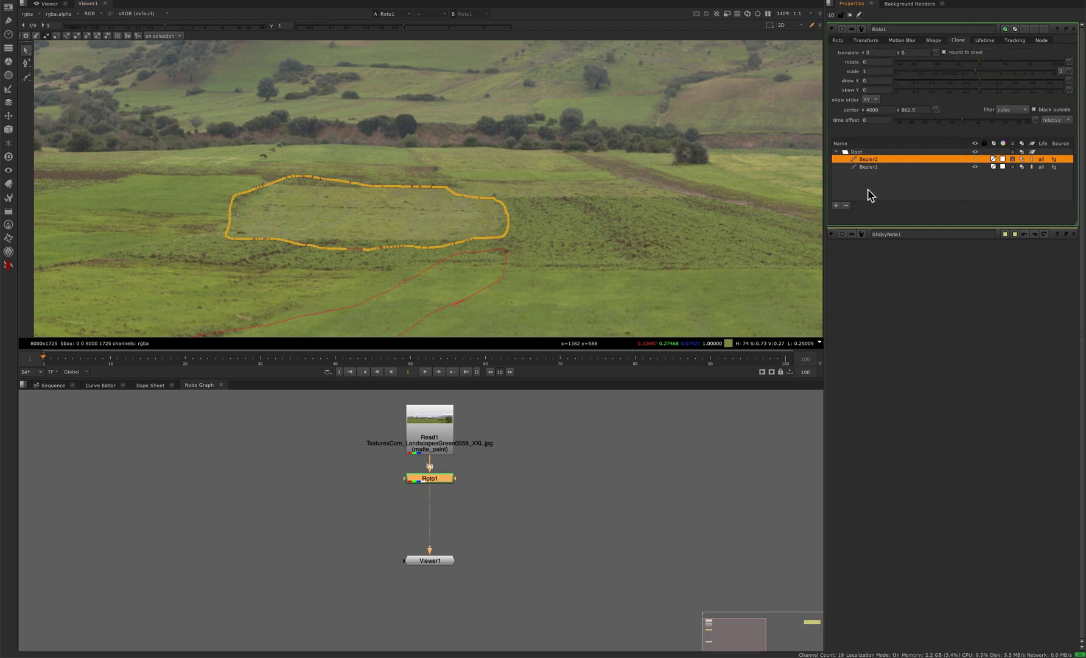
scroll(421, 257, "down", 8)
scroll(590, 252, "up", 3)
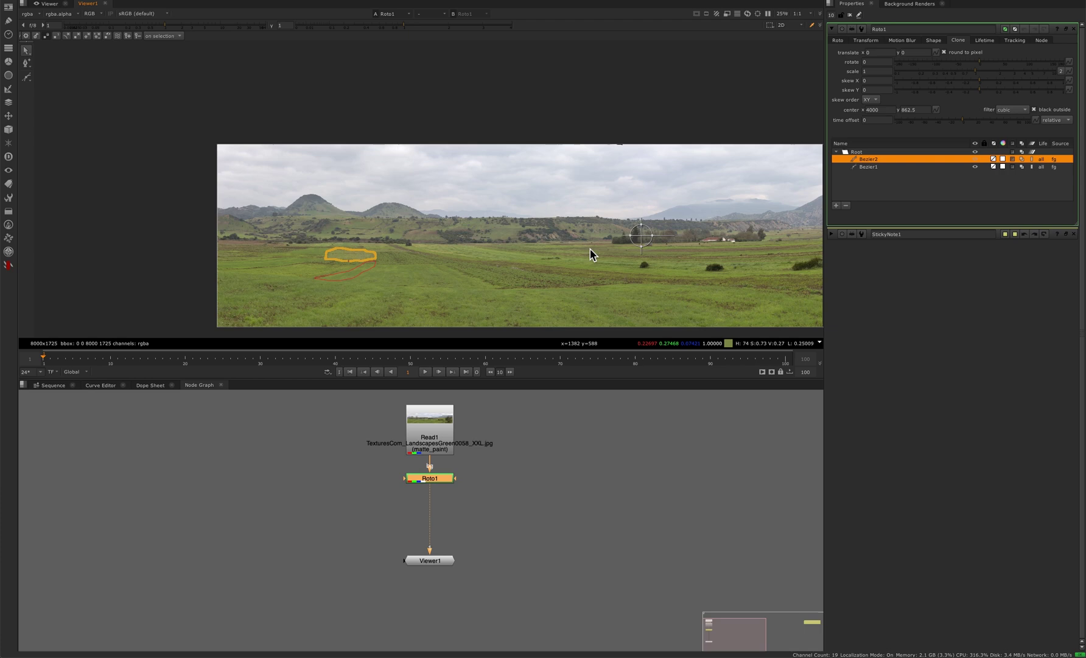
mouse_move(670, 232)
left_mouse_down()
mouse_move(392, 268)
mouse_move(222, 275)
mouse_move(244, 262)
left_mouse_up()
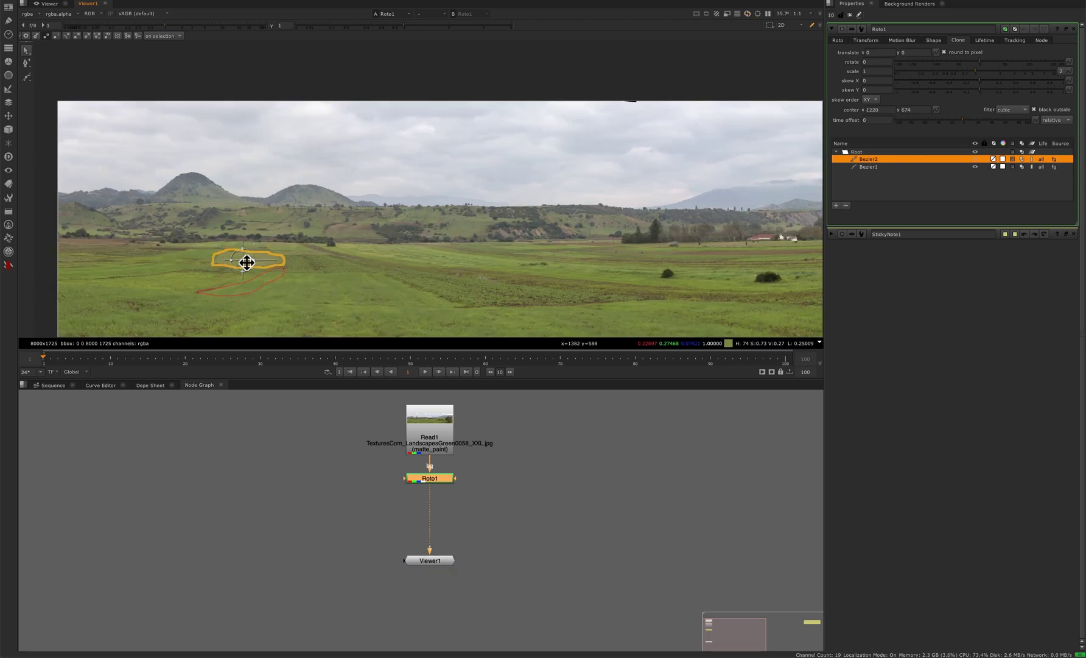
scroll(243, 267, "up", 10)
scroll(292, 251, "down", 5)
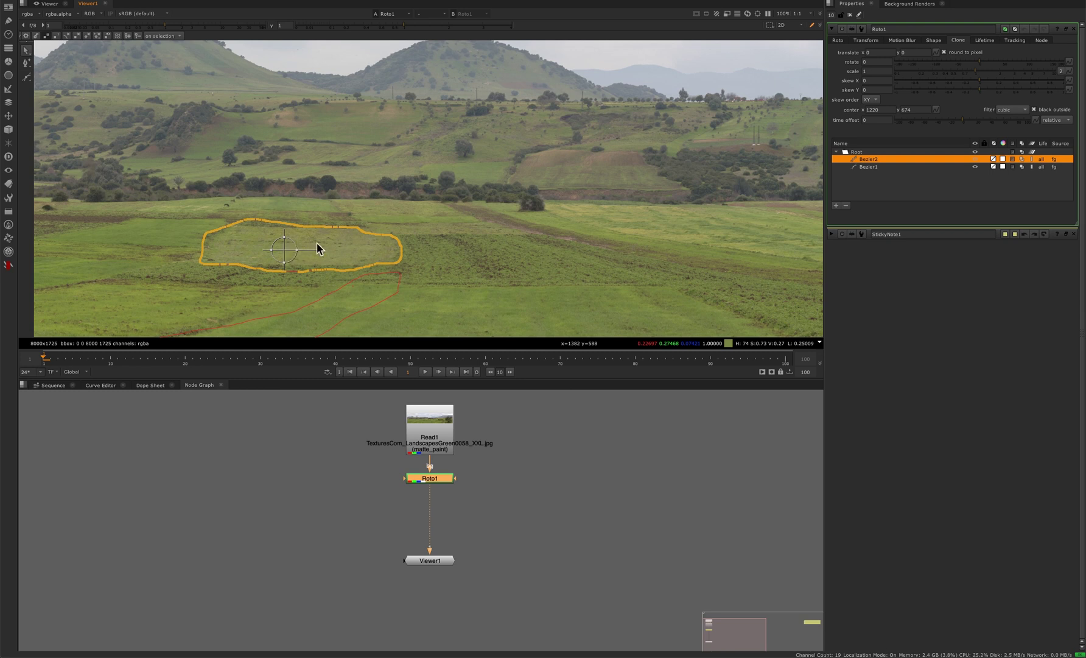
- Try offsetting the pale-patch shape's clone source to about x -445, y 26, and check the cloned field without the overlay
middle_click_drag(320, 247, 463, 229)
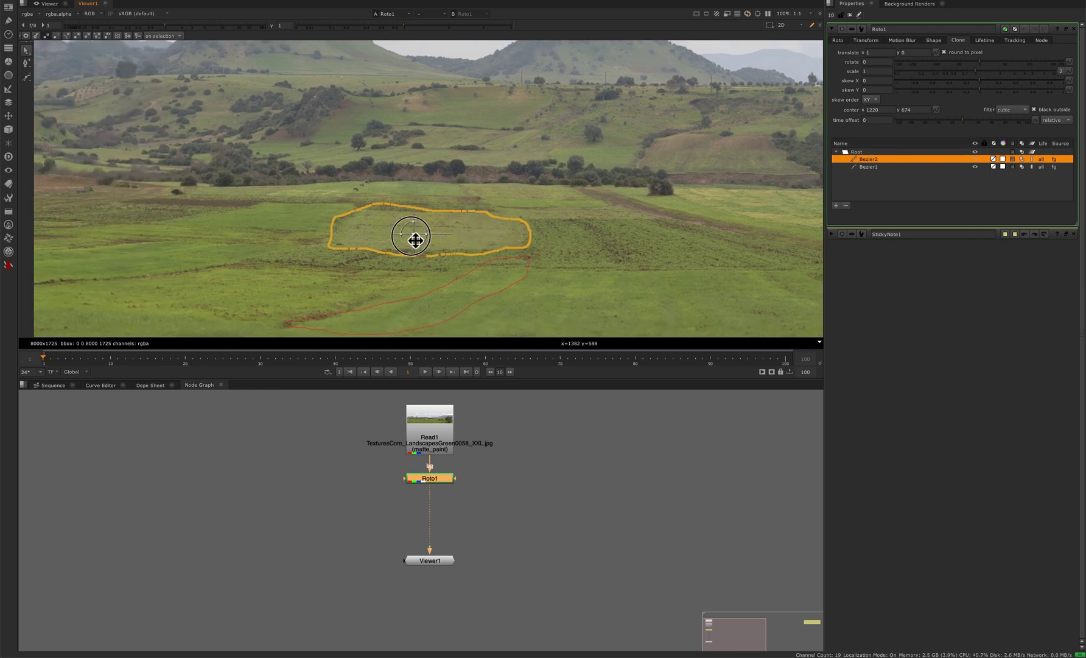
left_click_drag(415, 237, 233, 225)
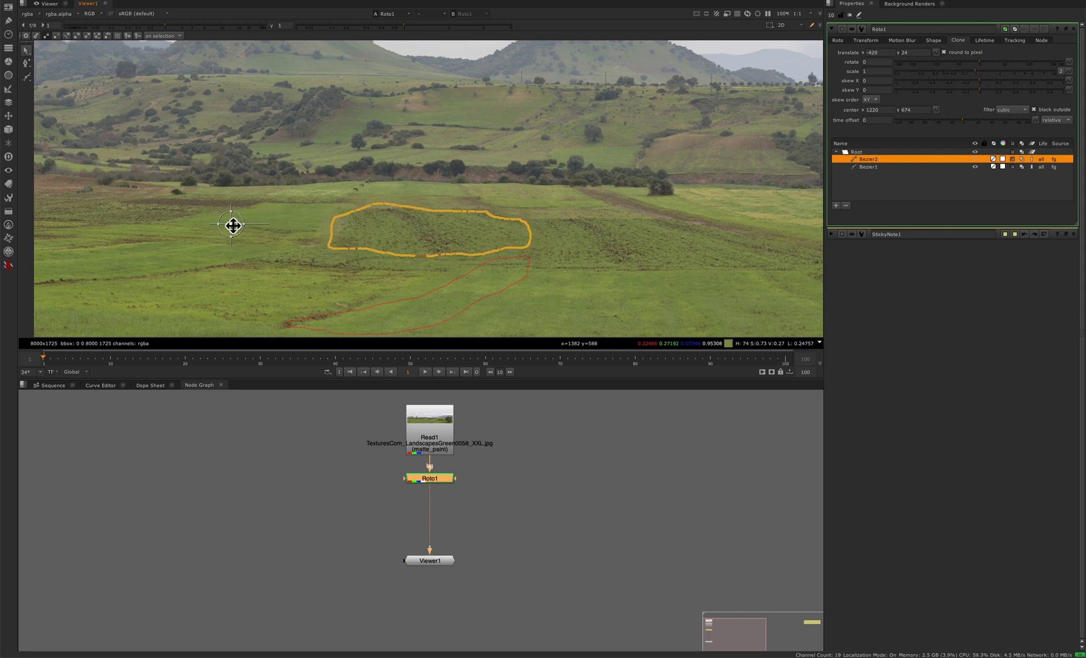
key("o")
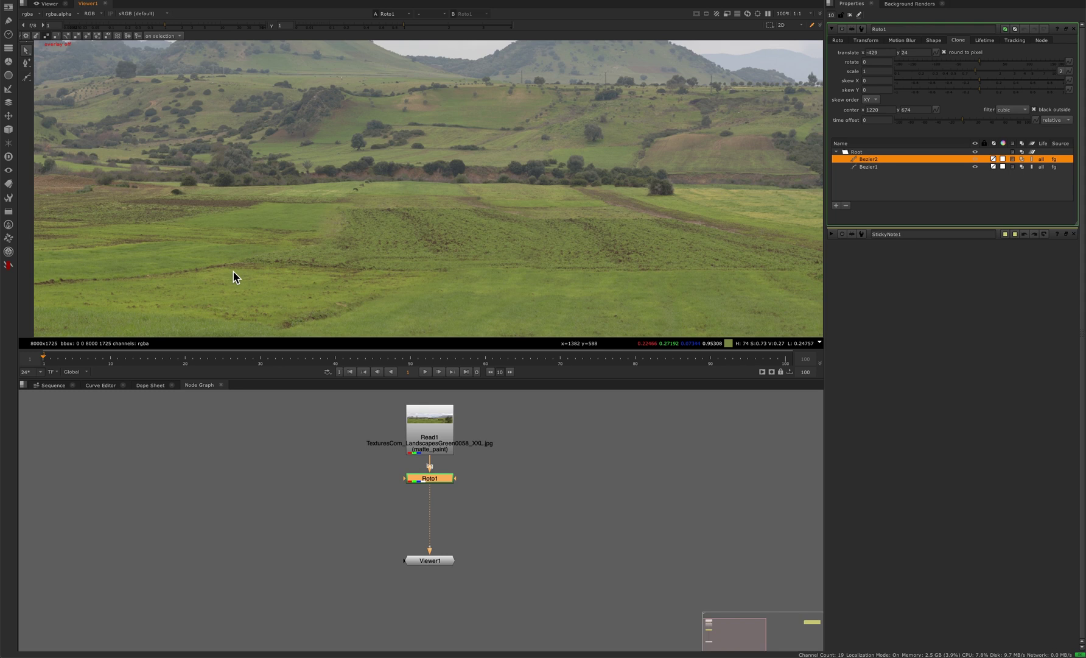
key("o")
mouse_move(235, 228)
left_mouse_down()
mouse_move(230, 238)
mouse_move(230, 226)
left_mouse_up()
key("o")
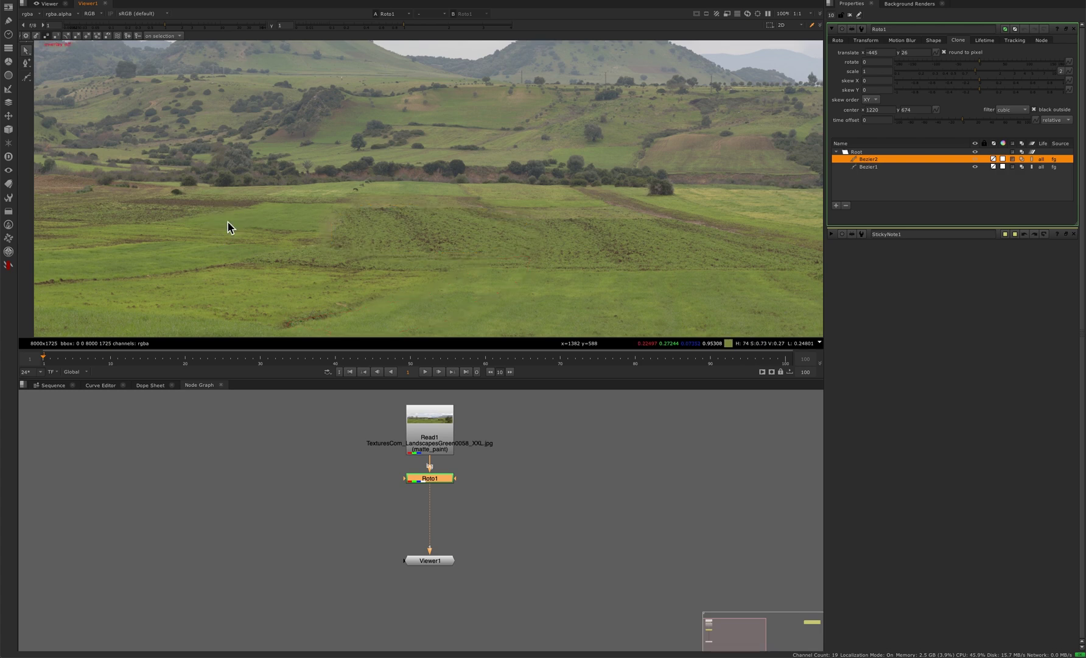
key("o")
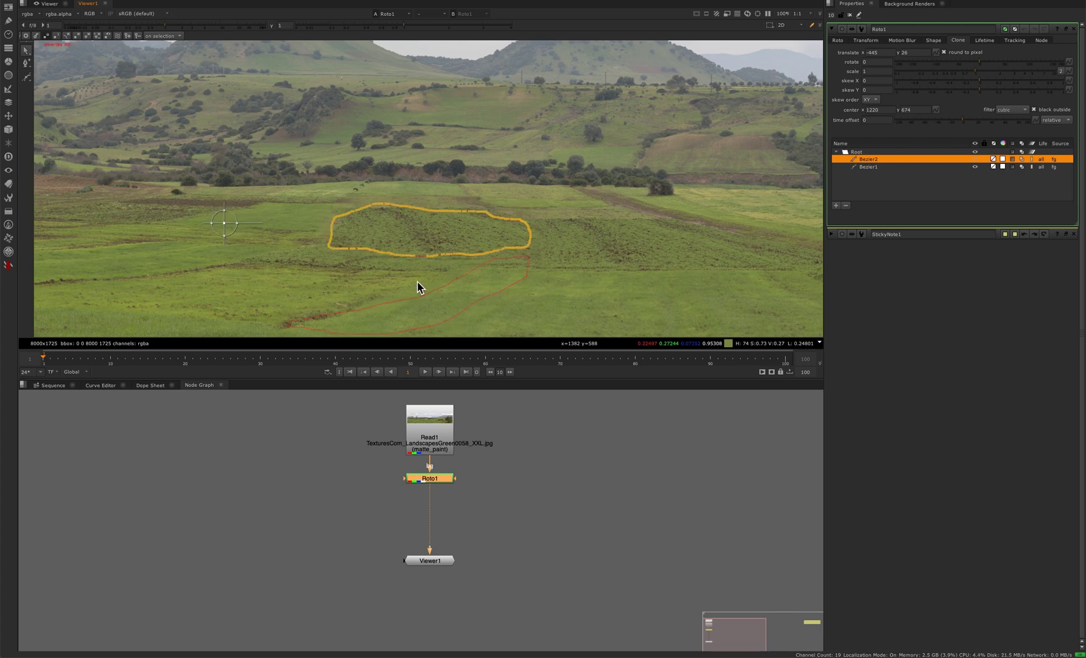
- Try offsetting the pale-patch shape's clone source to about x 408, y -41
scroll(454, 259, "down", 3)
middle_click_drag(500, 276, 463, 275)
scroll(457, 247, "up", 3)
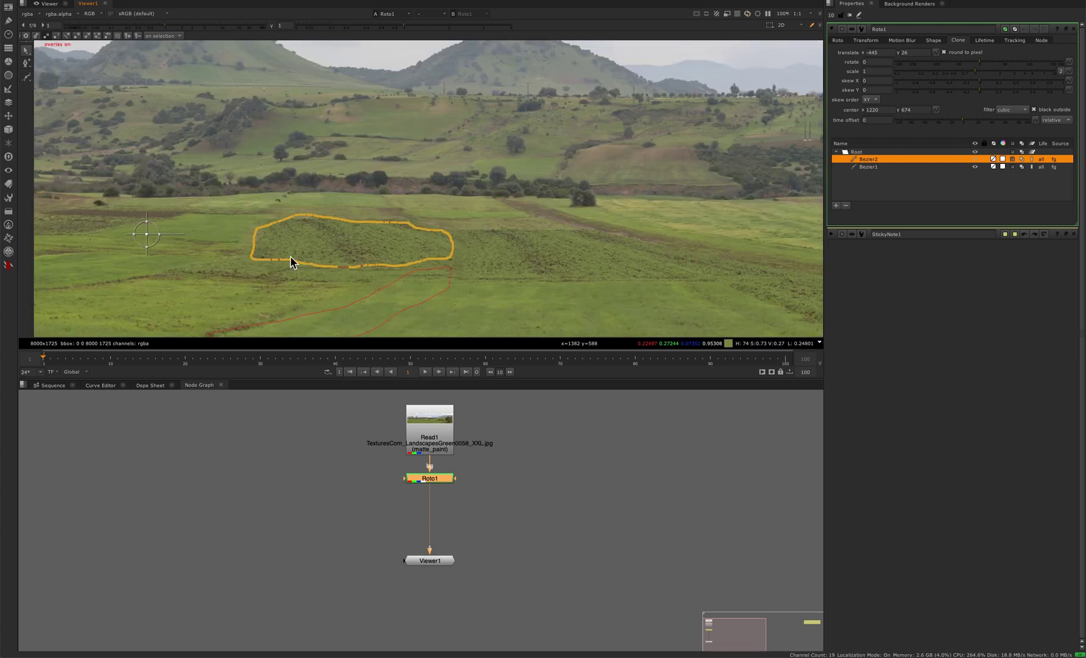
left_click_drag(150, 237, 512, 261)
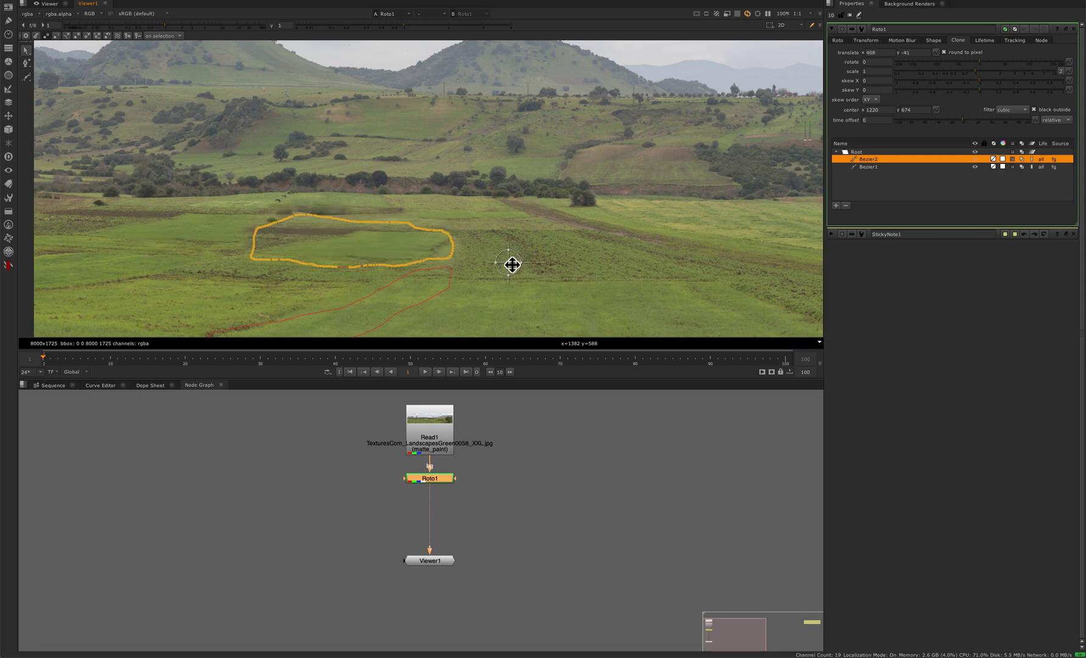
scroll(458, 210, "down", 3)
middle_click_drag(455, 186, 446, 171)
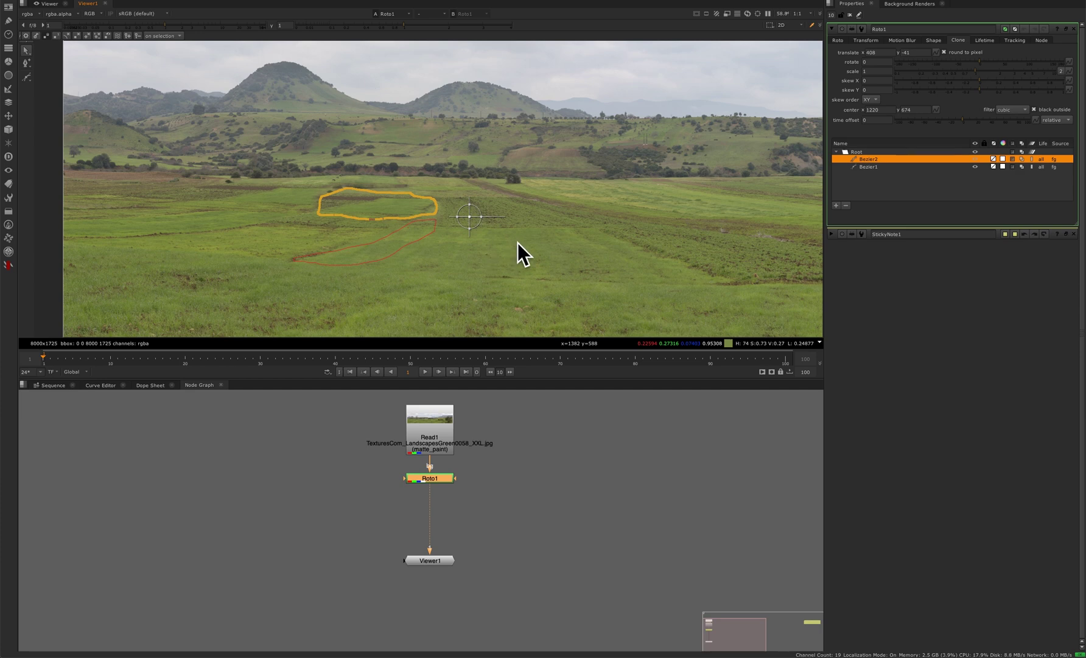
- Set the pale-patch clone to centre about x 1388, y 517, translate about x -142, y 164, and scale about 0.837, then check the blend
scroll(381, 208, "up", 2)
mouse_move(507, 218)
left_mouse_down()
mouse_move(341, 164)
mouse_move(321, 147)
mouse_move(376, 209)
mouse_move(385, 199)
left_mouse_up()
scroll(364, 209, "up", 6)
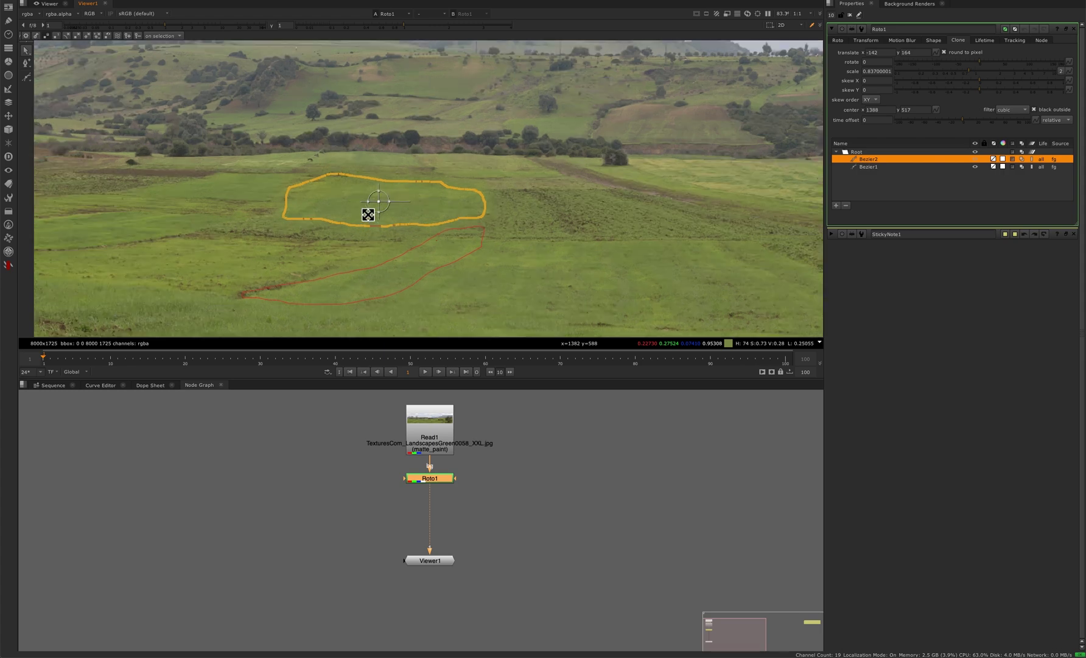
scroll(370, 206, "down", 3)
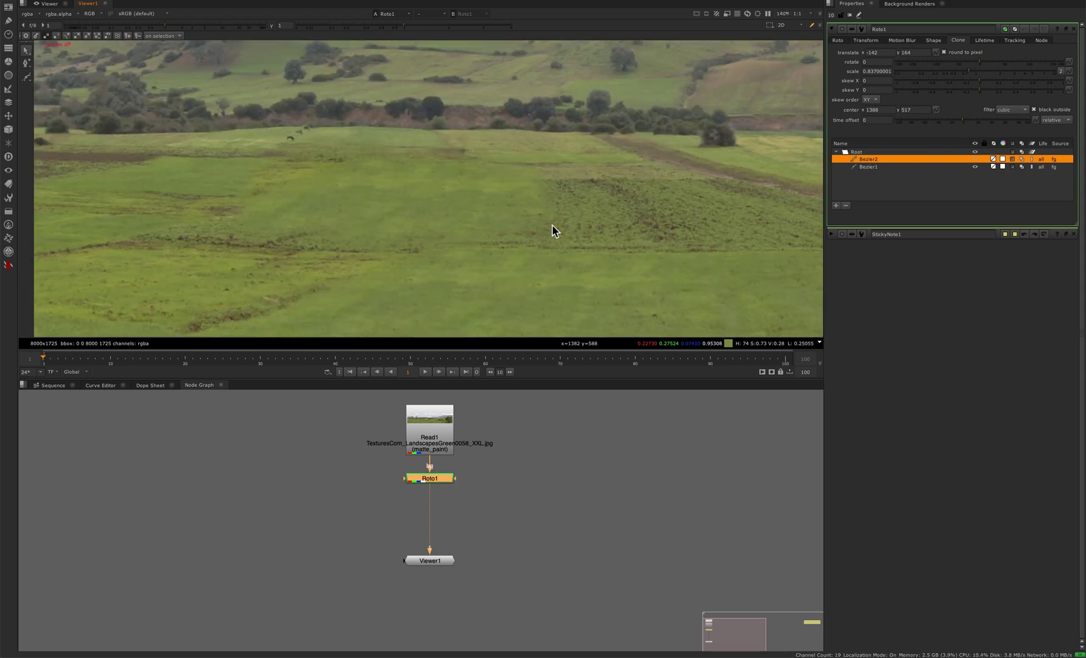
scroll(527, 205, "down", 5)
scroll(495, 291, "up", 3)
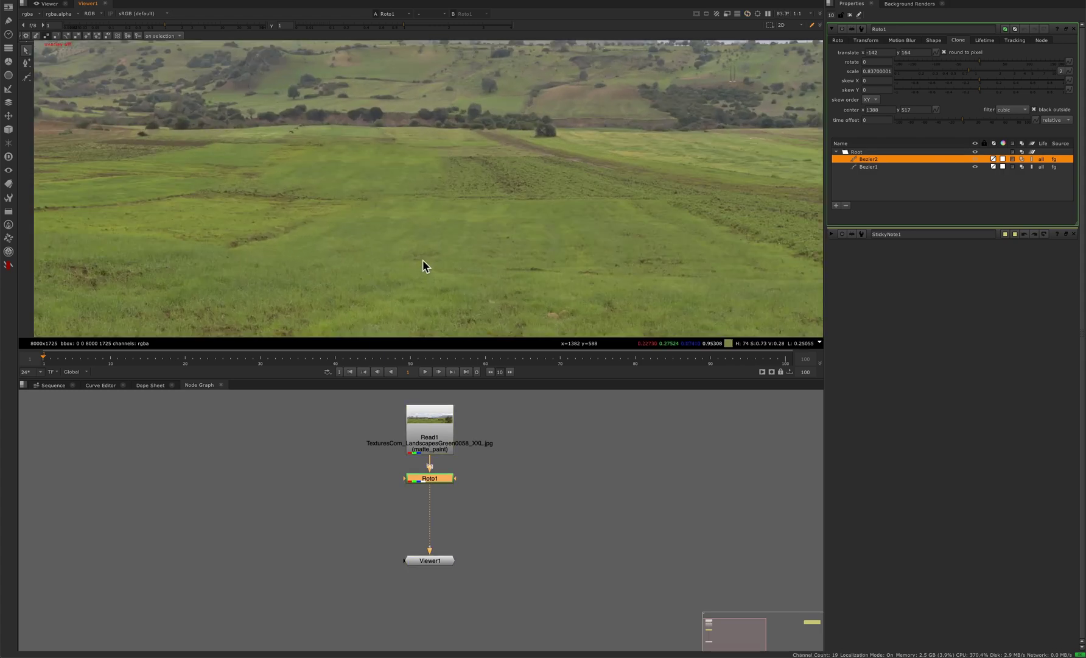
middle_click_drag(418, 251, 413, 242)
scroll(507, 232, "down", 3)
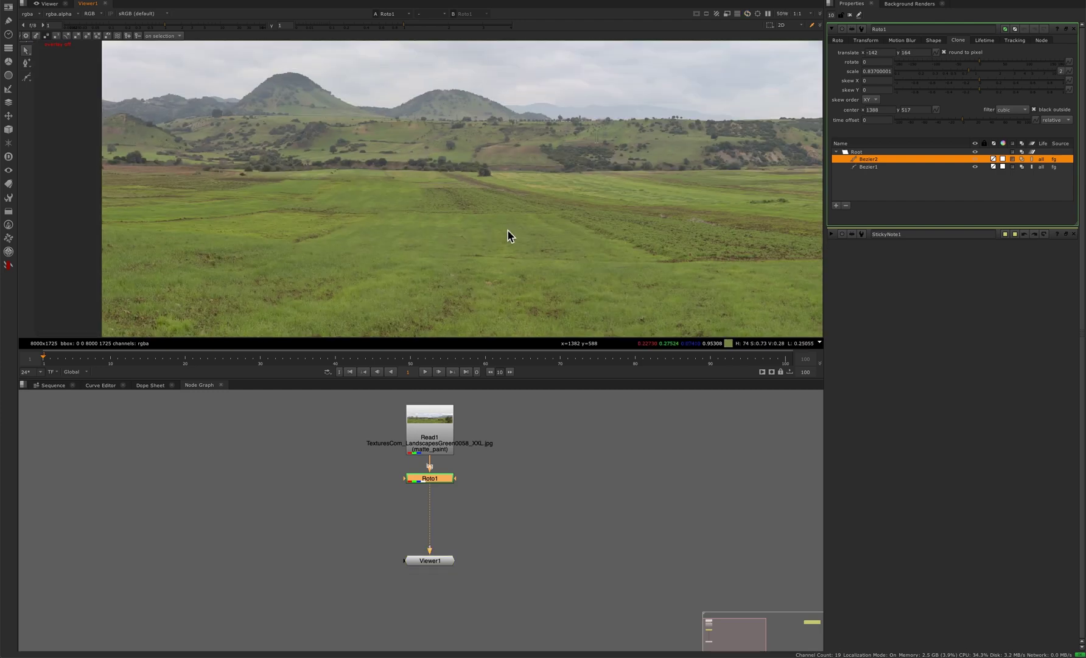
- Draw a third freehand Roto1 shape around the small lone bush in the mid-plate field
middle_click_drag(508, 232, 337, 232)
middle_click_drag(600, 223, 386, 215)
scroll(517, 190, "up", 5)
middle_click_drag(571, 200, 456, 212)
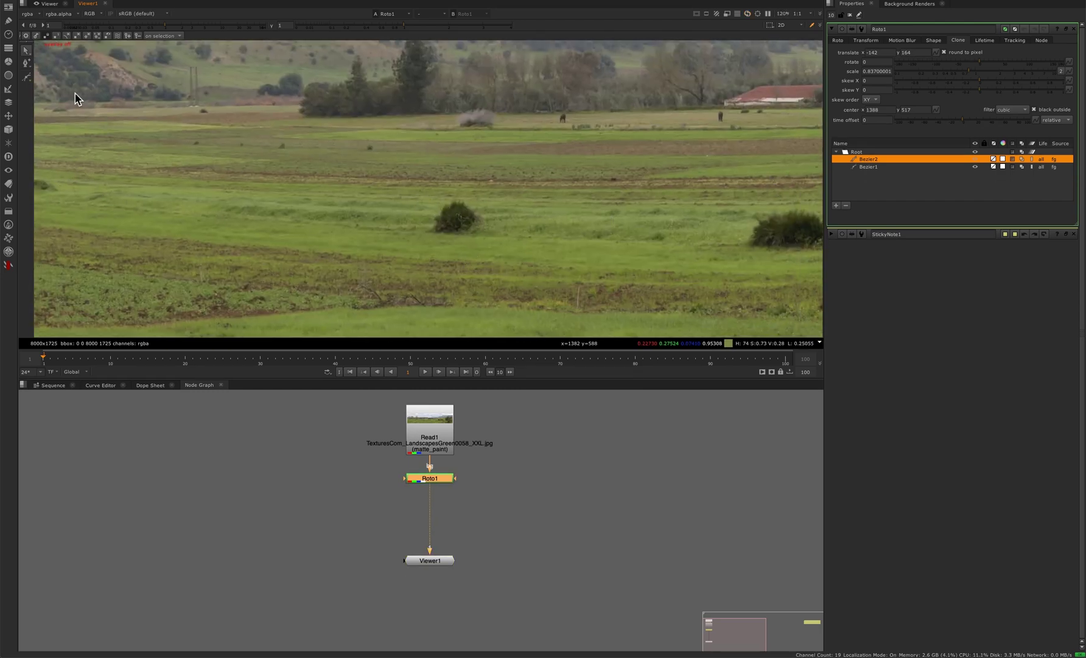
key("Tab")
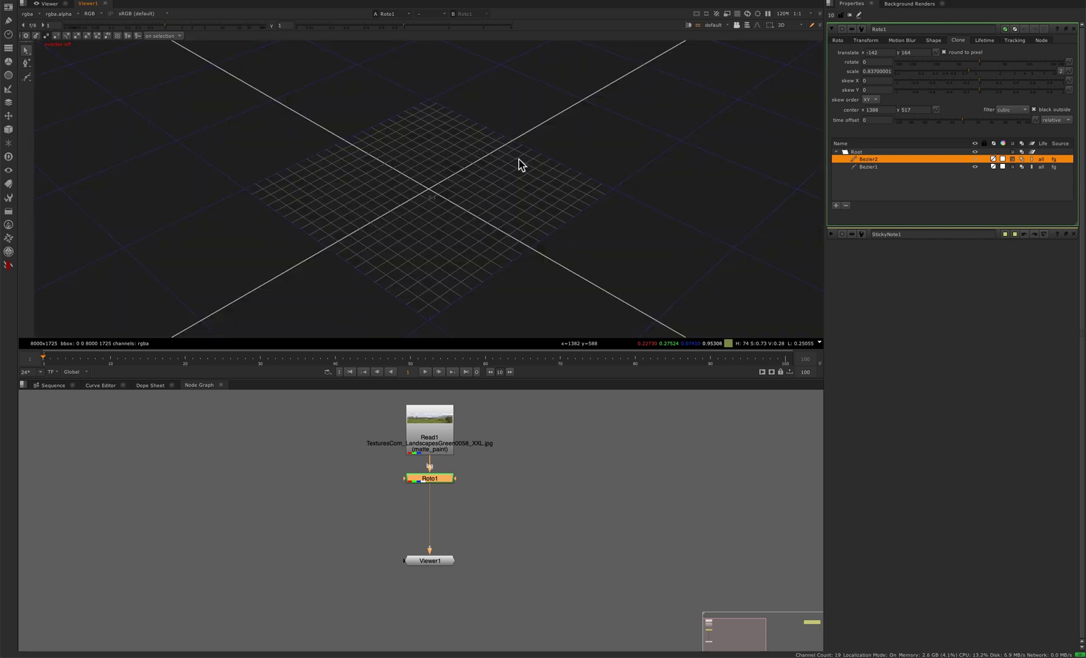
key("Tab")
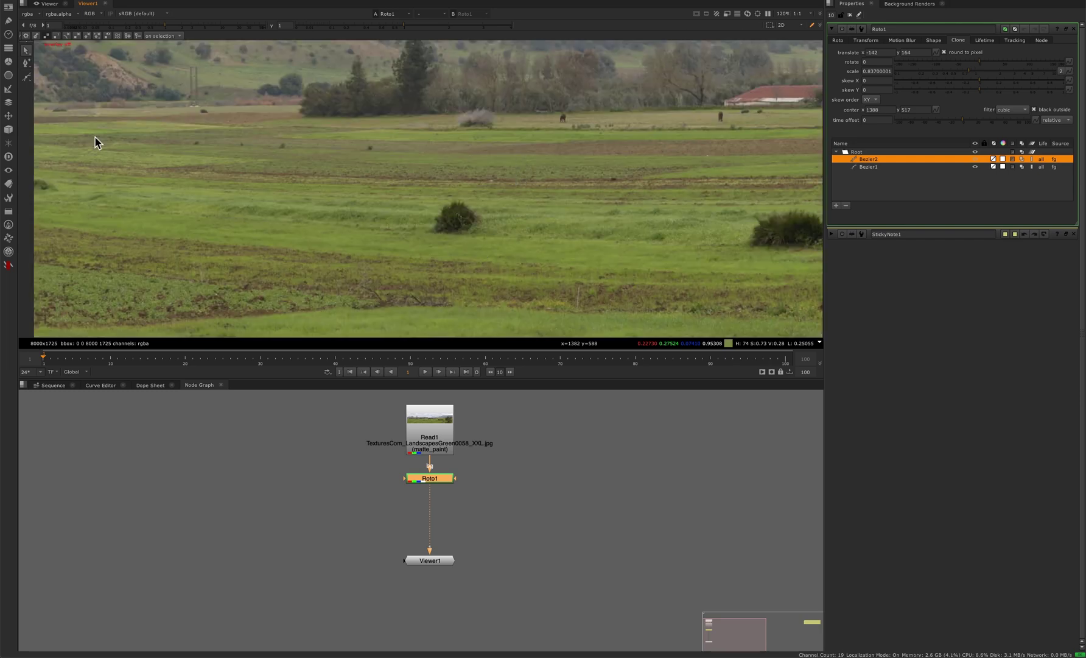
left_click(27, 77)
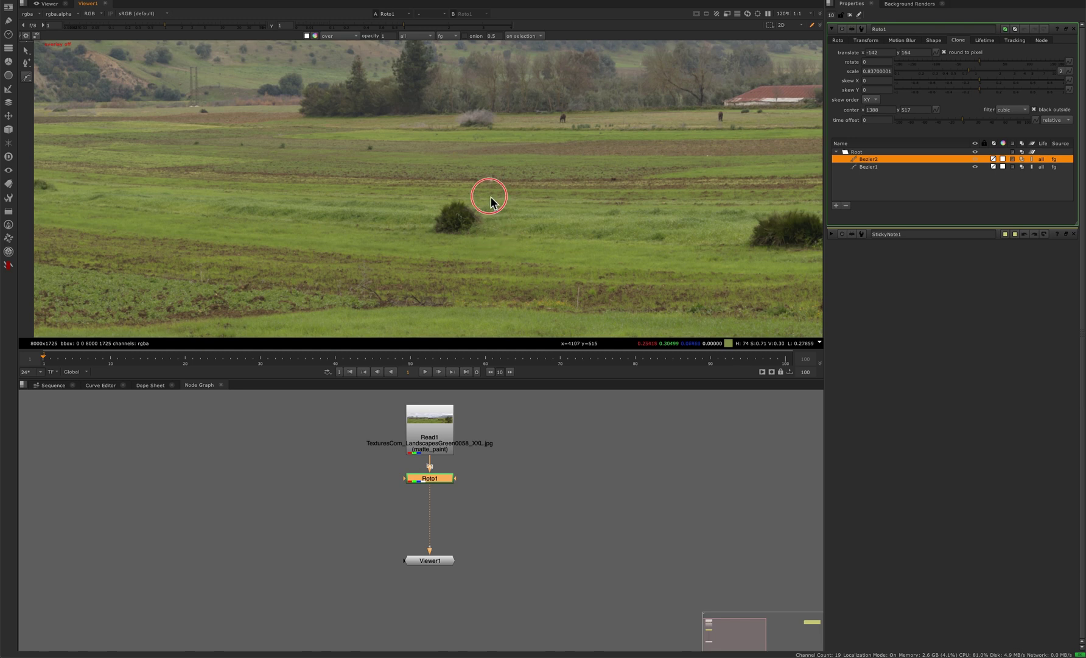
mouse_move(509, 238)
left_mouse_down()
mouse_move(403, 178)
mouse_move(475, 262)
mouse_move(493, 246)
left_mouse_up()
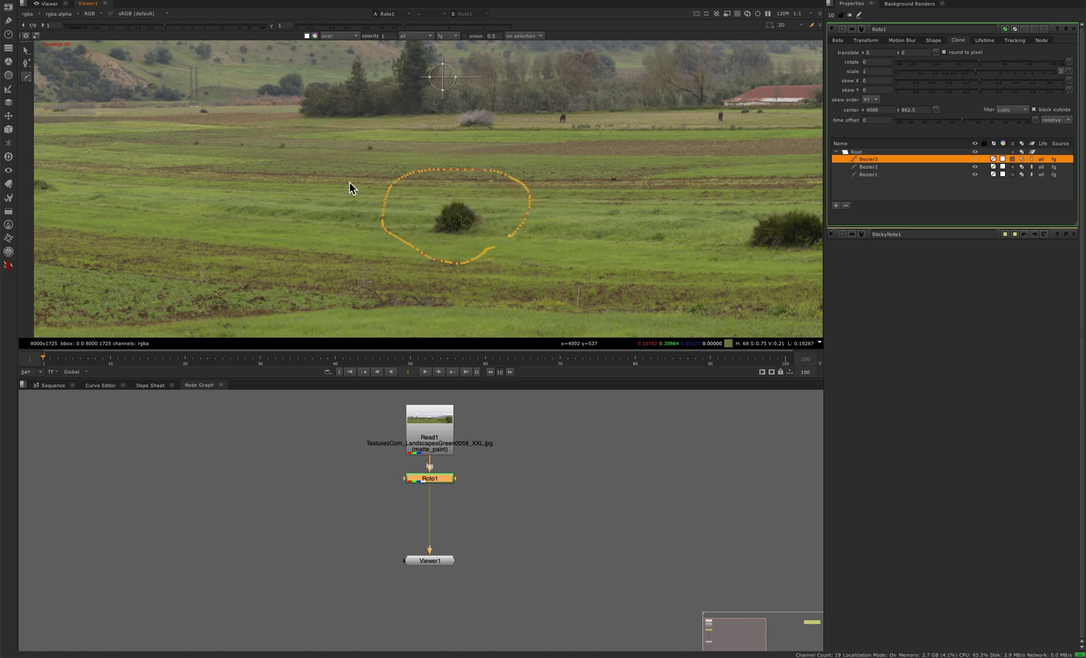
- Move the bush shape's clone centre to about x 4025, y 590, and offset its source to about x -226, y 11.5
left_click(26, 50)
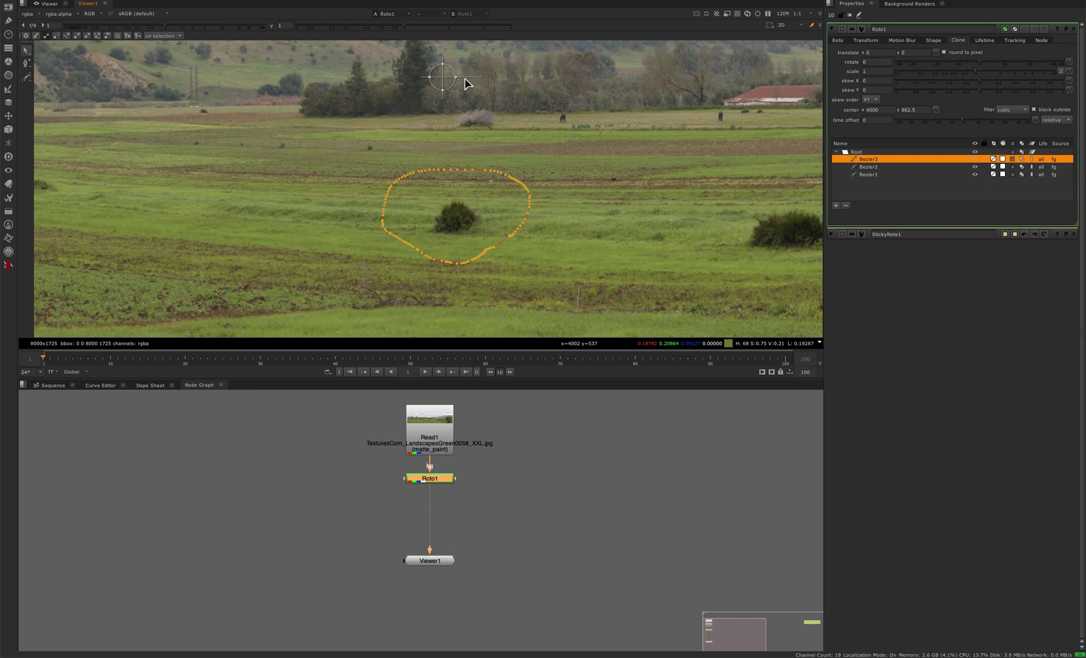
mouse_move(443, 78)
left_mouse_down("ctrl")
mouse_move(456, 218)
mouse_move(340, 219)
left_mouse_up("ctrl")
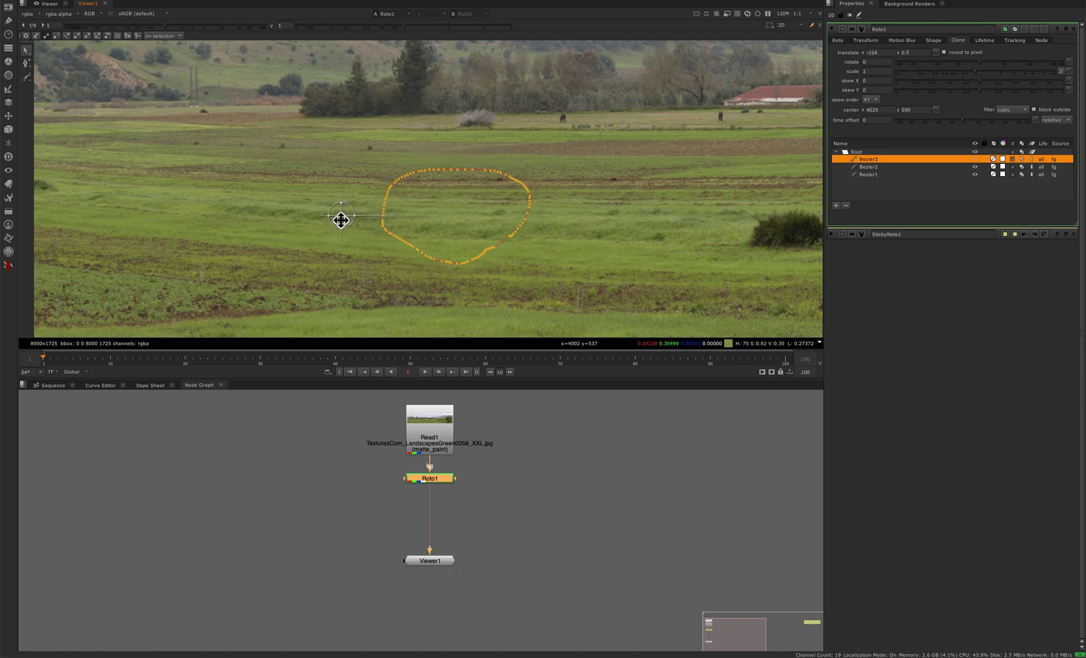
left_click(460, 225)
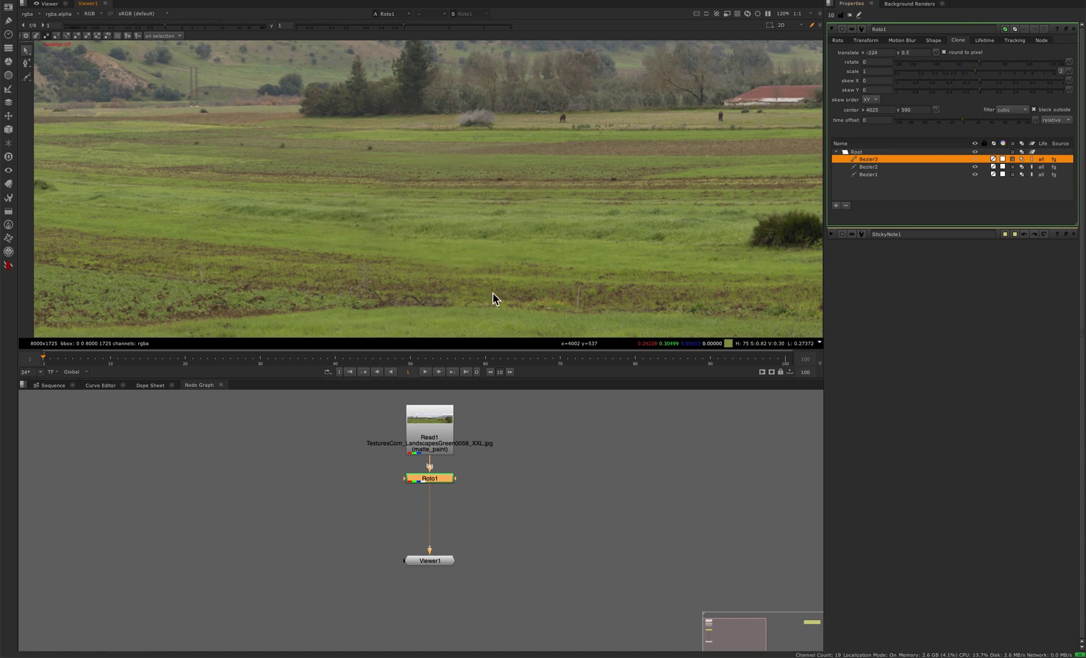
key("q")
left_click_drag(345, 220, 344, 215)
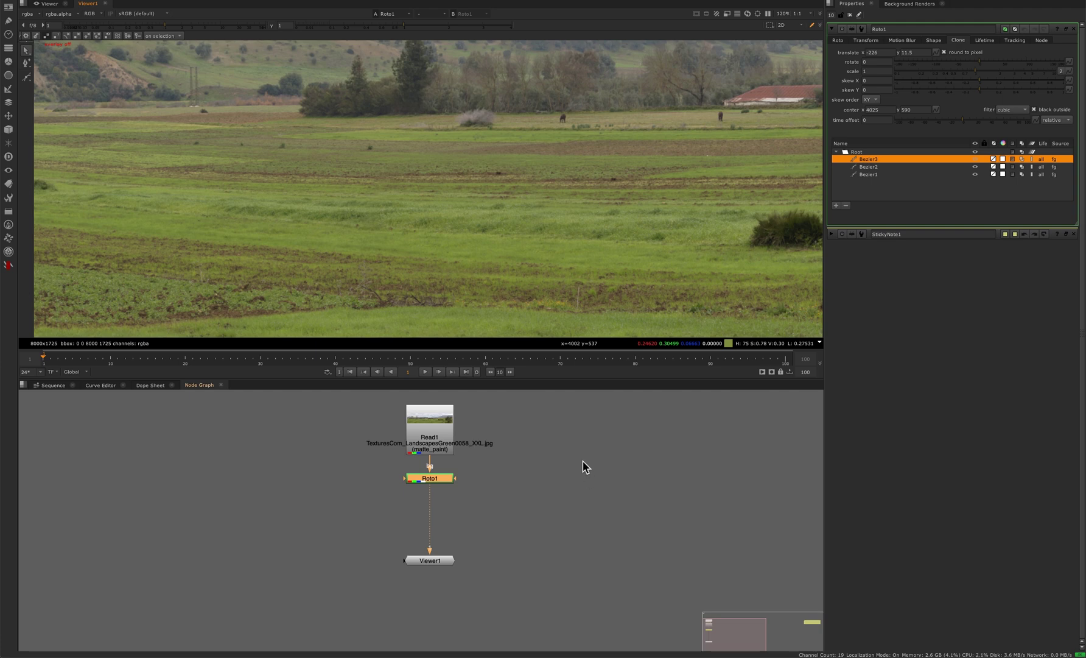
- Draw a fourth closed freehand Roto1 shape around the distant farm buildings and surrounding trees
scroll(454, 267, "down", 6)
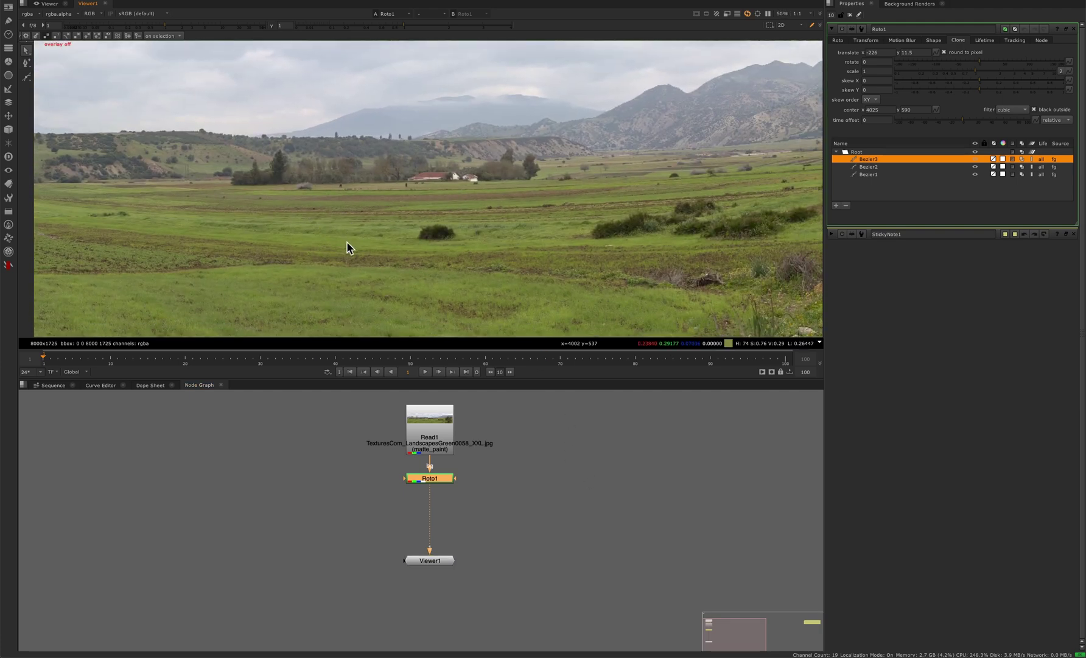
middle_click_drag(497, 259, 457, 267)
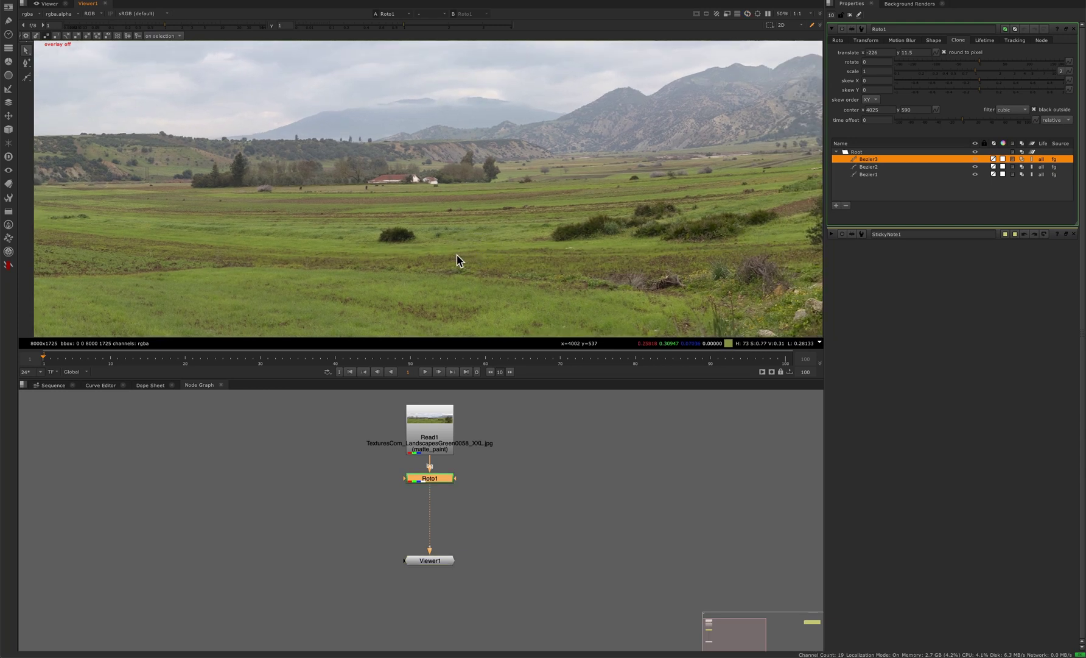
middle_click_drag(407, 221, 533, 239)
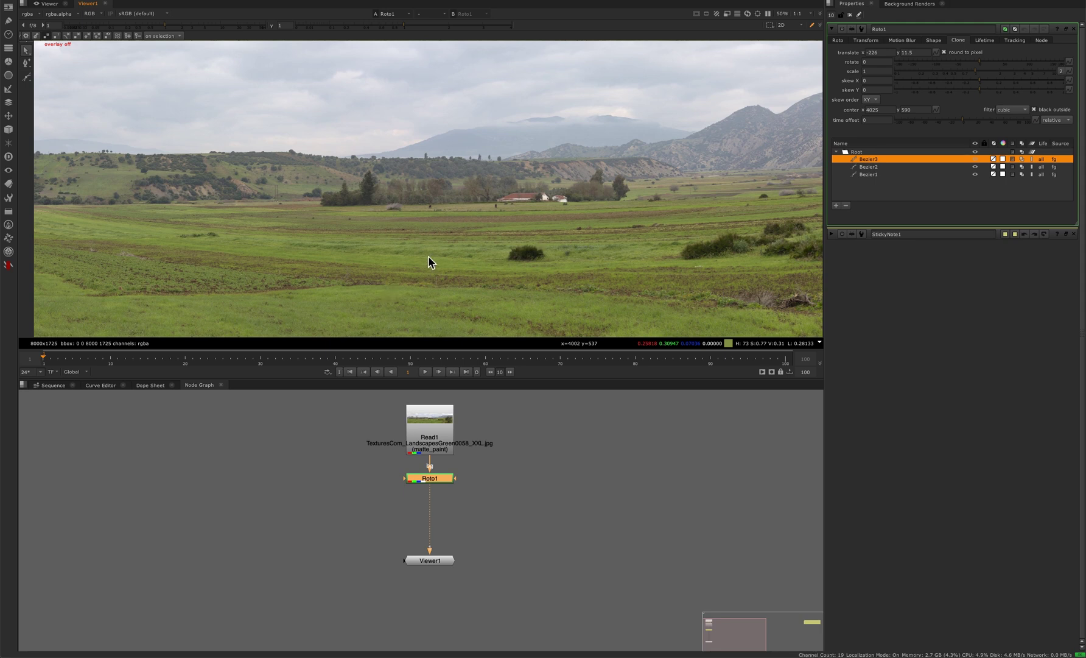
middle_click_drag(443, 216, 507, 225)
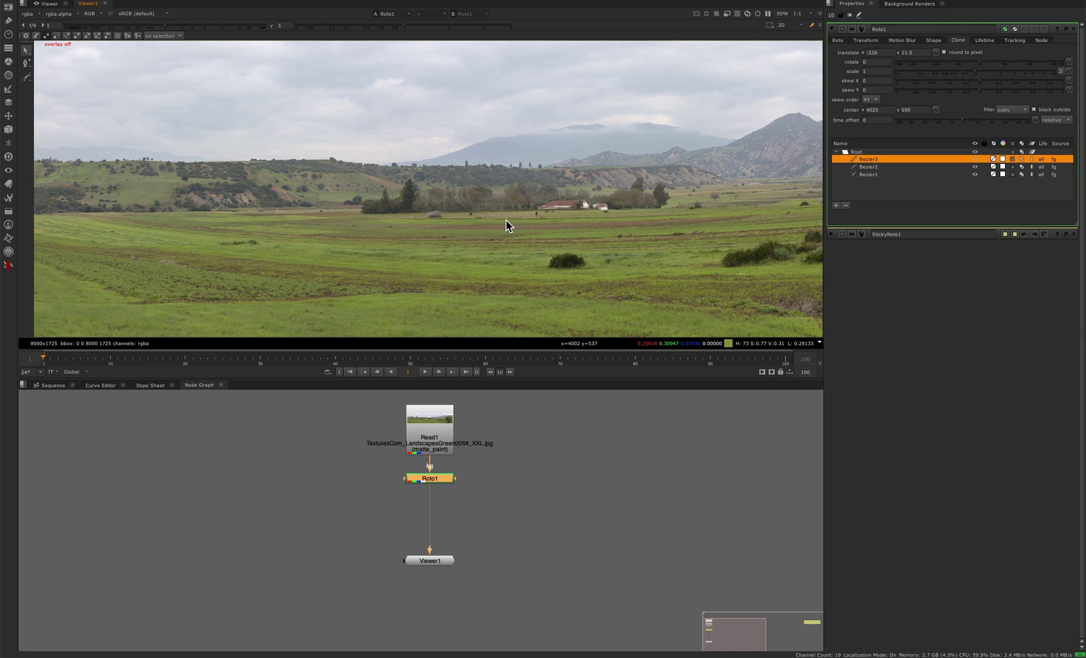
key("o")
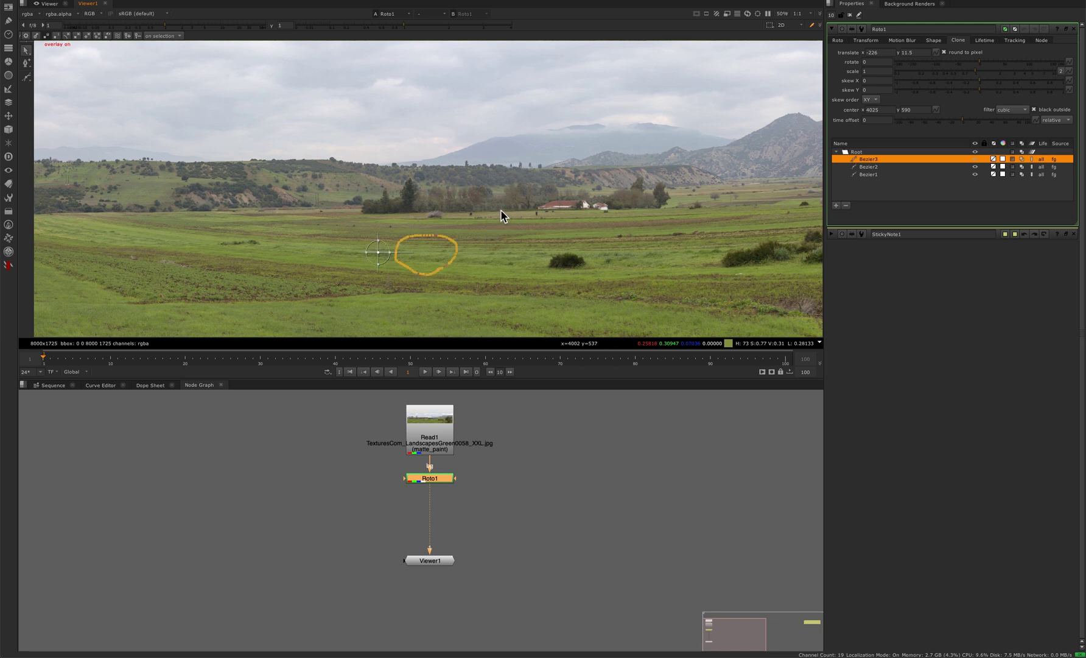
left_click(26, 76)
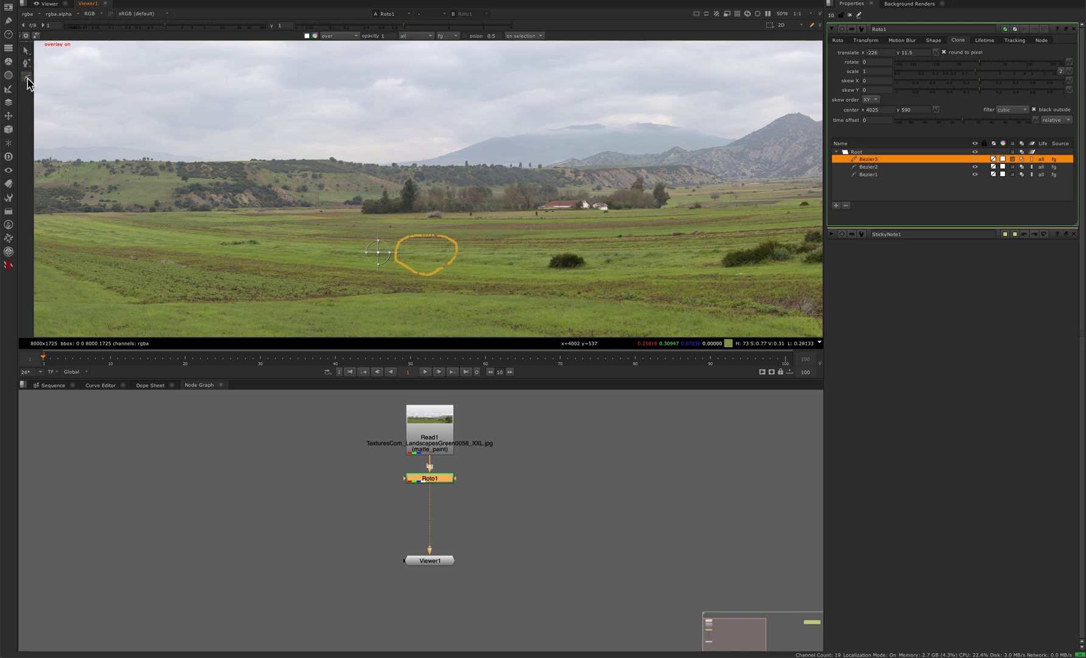
left_click(507, 217)
mouse_move(508, 217)
left_mouse_down()
mouse_move(635, 214)
mouse_move(669, 177)
mouse_move(373, 178)
mouse_move(419, 224)
mouse_move(503, 218)
left_mouse_up()
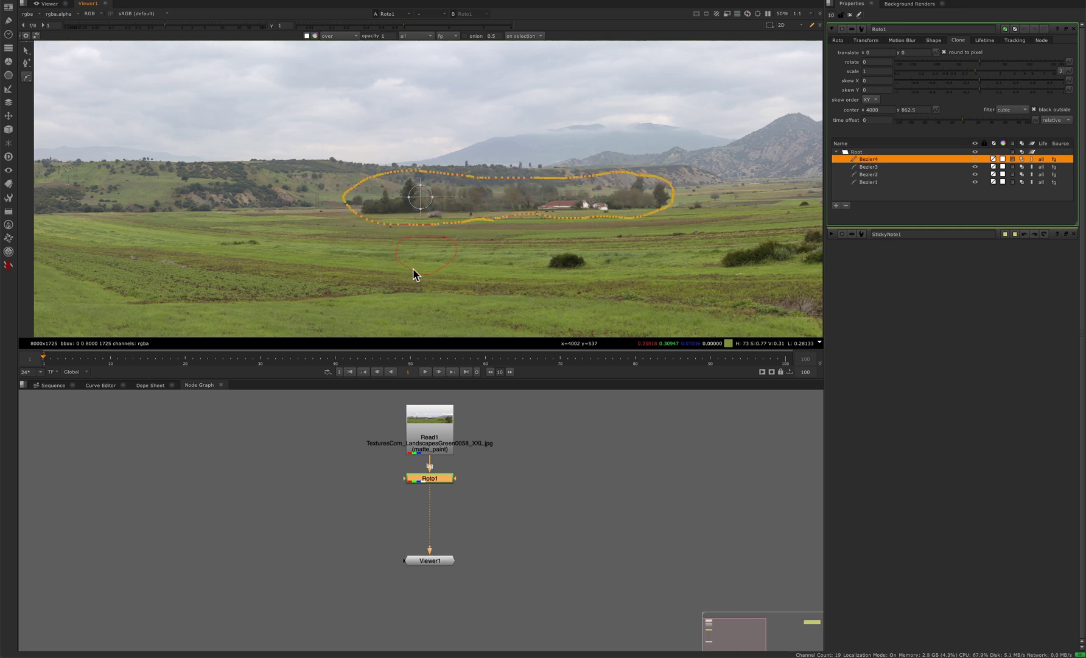
- Offset the farm shape's clone source to about x 1470, y 4, and hide the viewer overlay
left_click(27, 53)
scroll(491, 198, "up", 5)
middle_click_drag(495, 196, 430, 207)
scroll(432, 210, "down", 5)
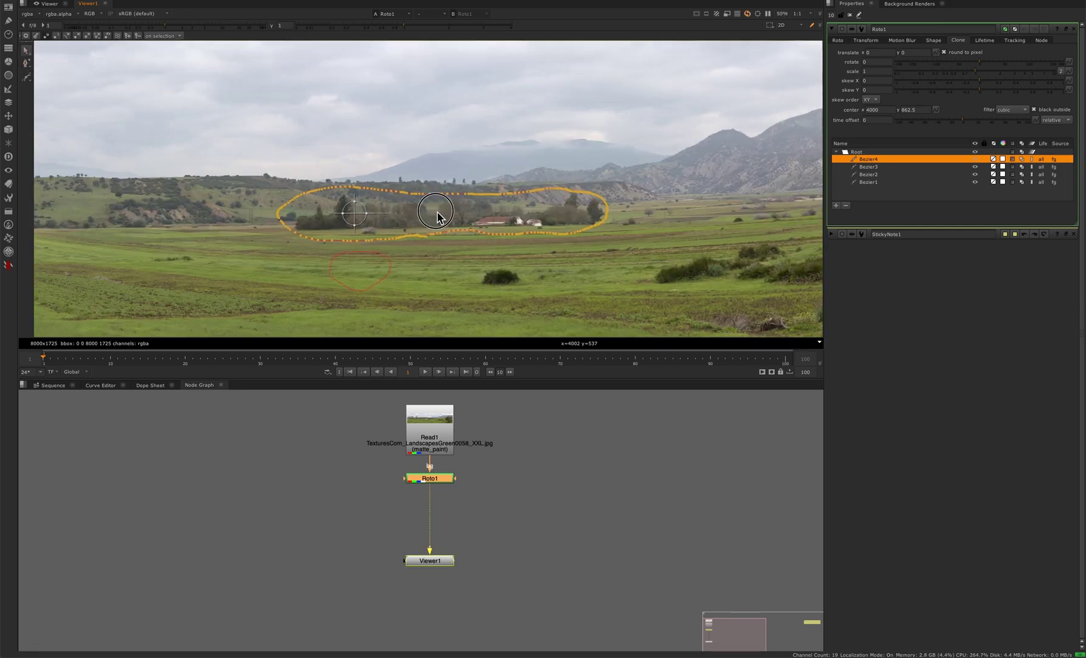
left_click_drag(353, 217, 667, 214)
key("o")
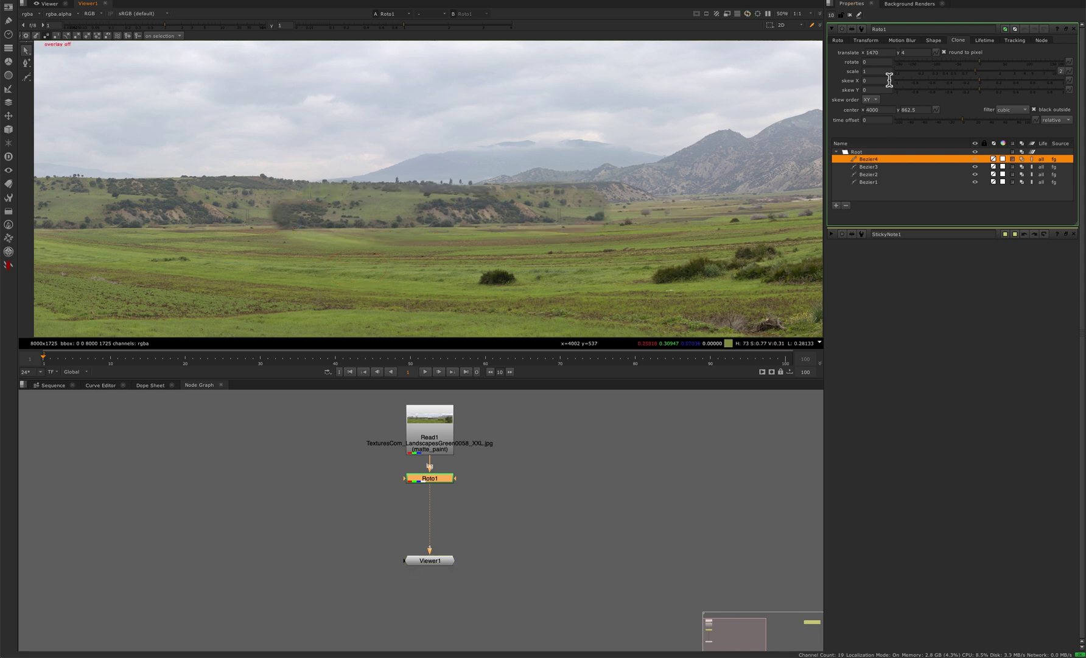
- Slightly reduce the farm shape's feather and return to its clone settings
left_click(839, 40)
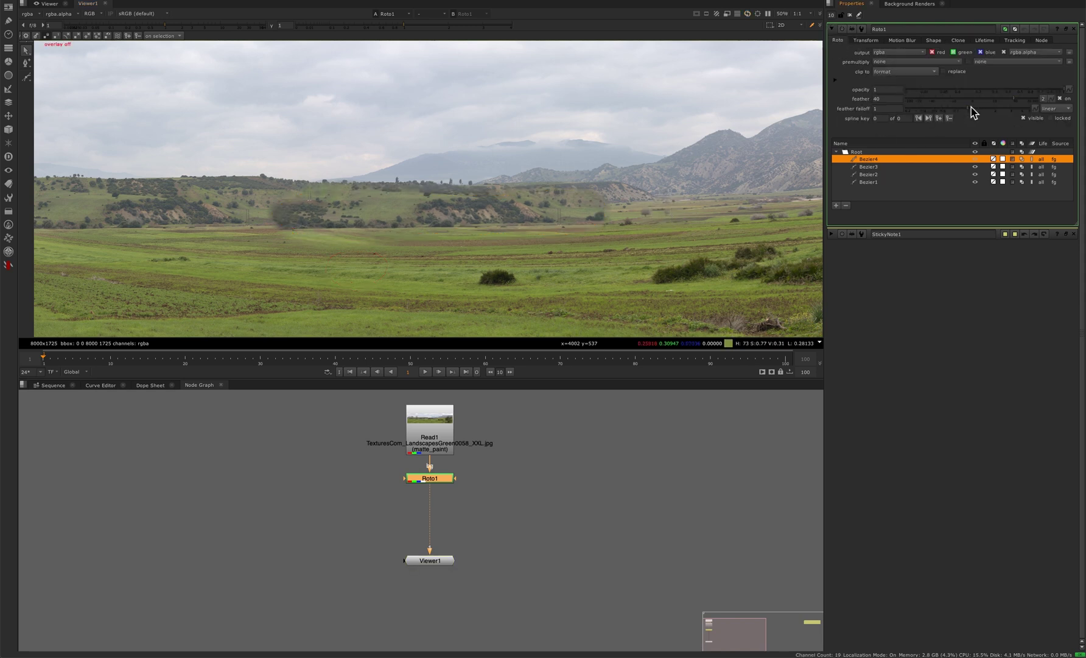
mouse_move(1012, 106)
left_mouse_down()
mouse_move(1035, 101)
mouse_move(1002, 107)
left_mouse_up()
left_click(958, 40)
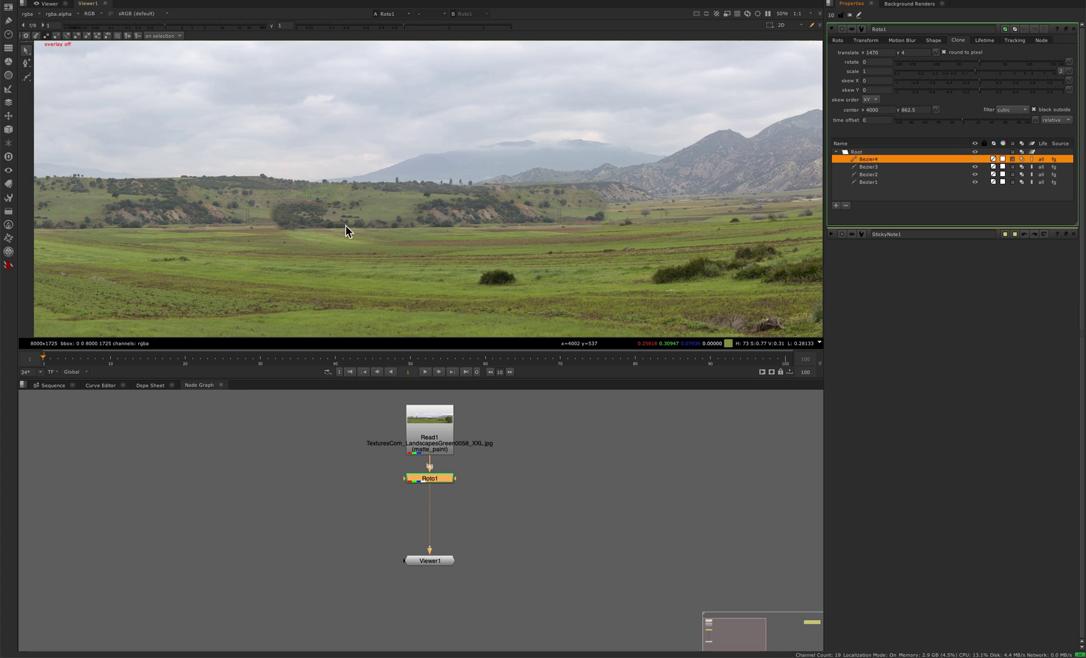
- Raise the farm shape's clone source offset to about y 21 and check the cloned hillside without the overlay
key("o")
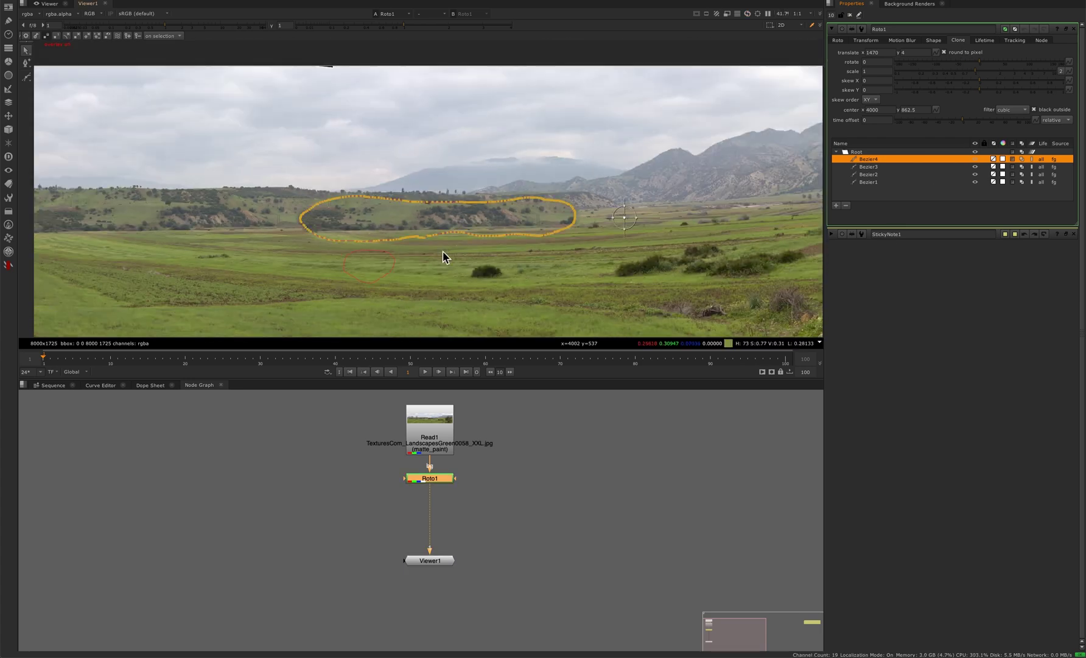
scroll(554, 224, "up", 2)
left_click_drag(680, 215, 681, 213)
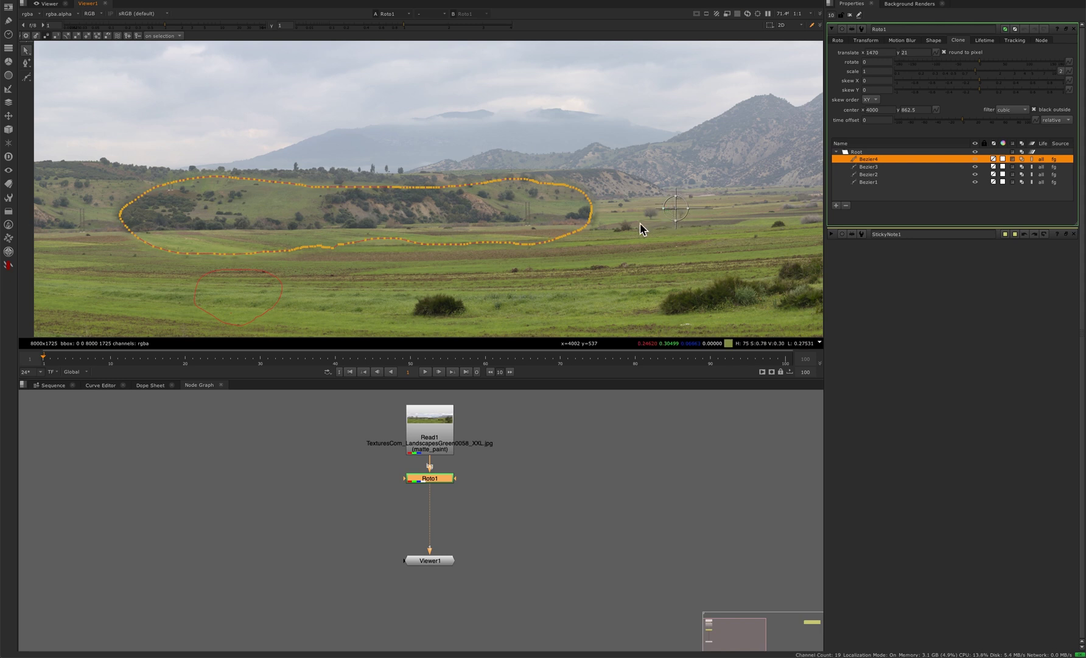
key("o")
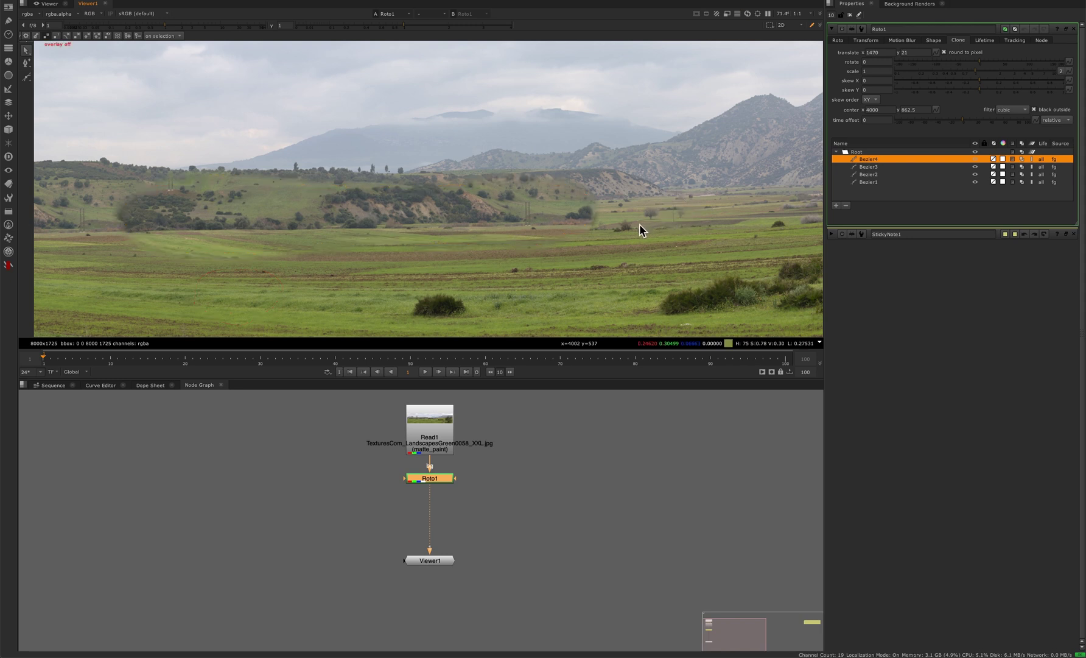
- Examine the cloned hillside and the whole plate for visible seams, and bring back the Roto shape overlay
scroll(640, 223, "down", 3)
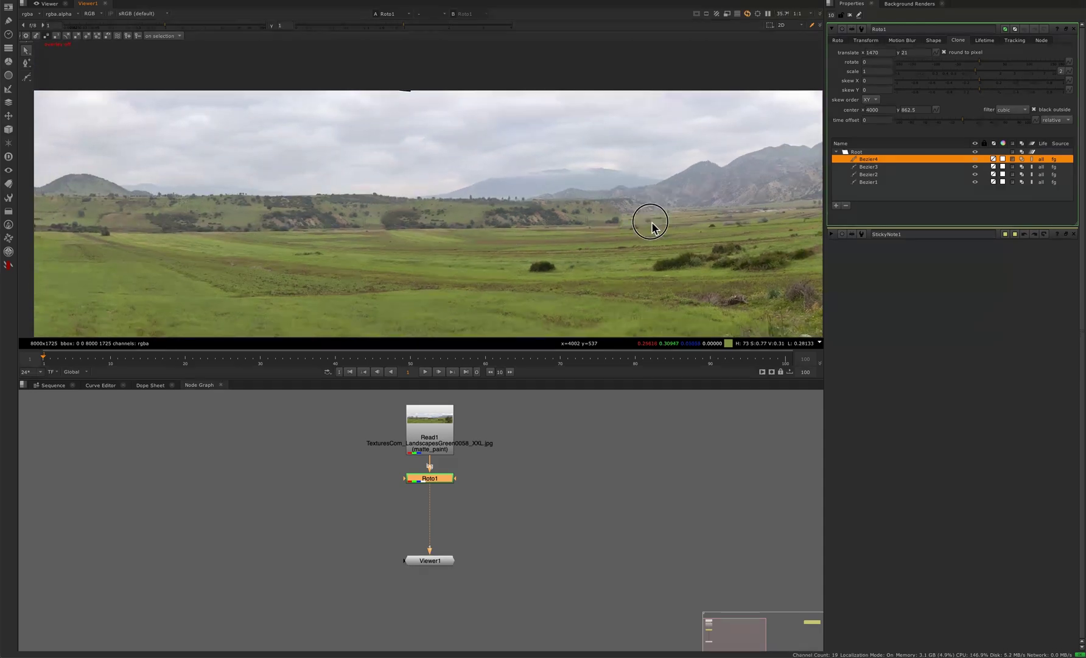
scroll(653, 225, "down", 2)
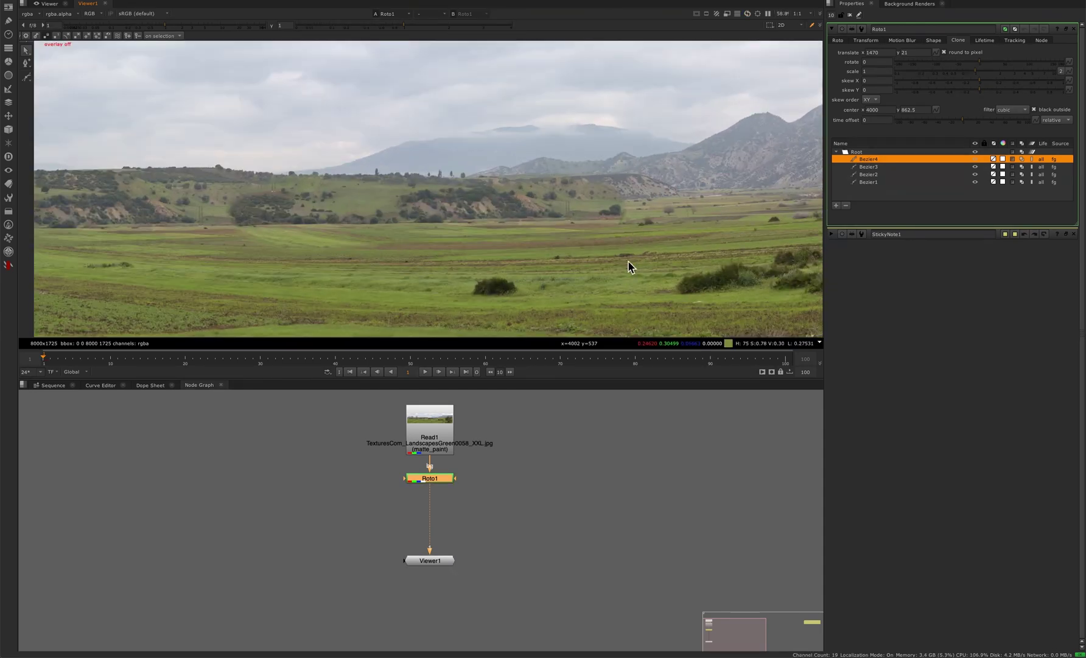
scroll(599, 248, "down", 5)
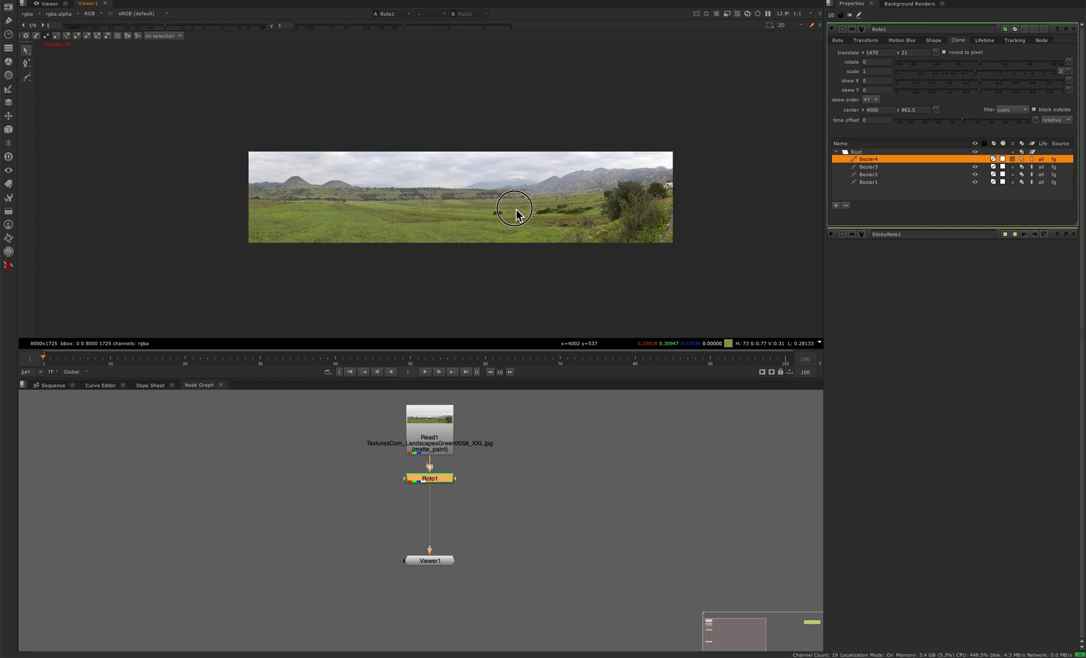
scroll(511, 210, "up", 2)
key("o")
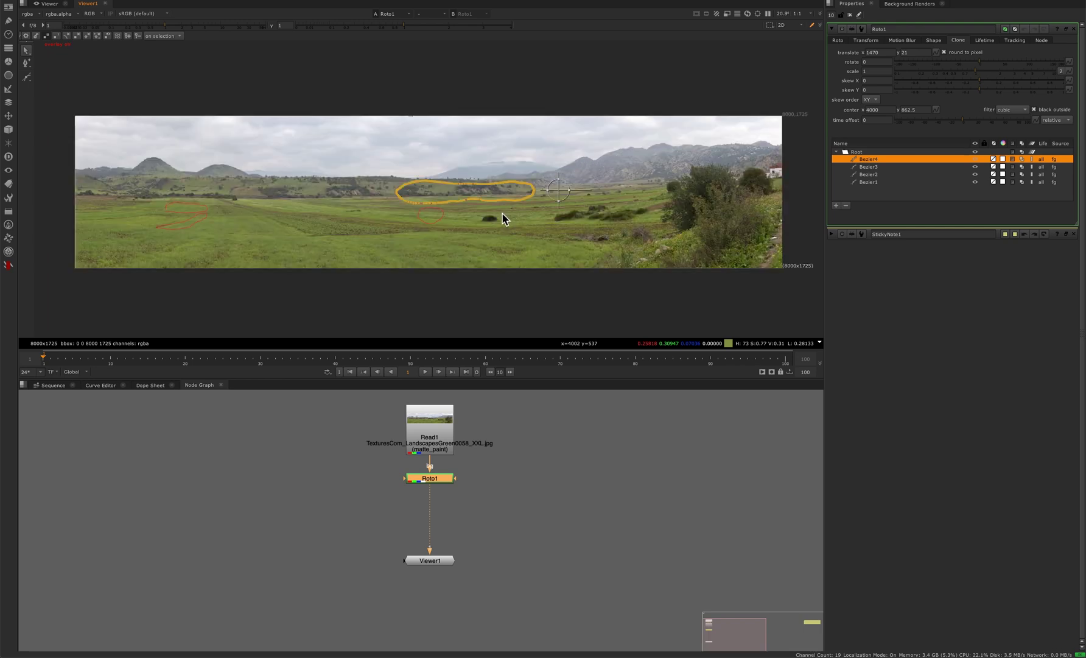
scroll(476, 216, "up", 5)
middle_click_drag(555, 210, 502, 208)
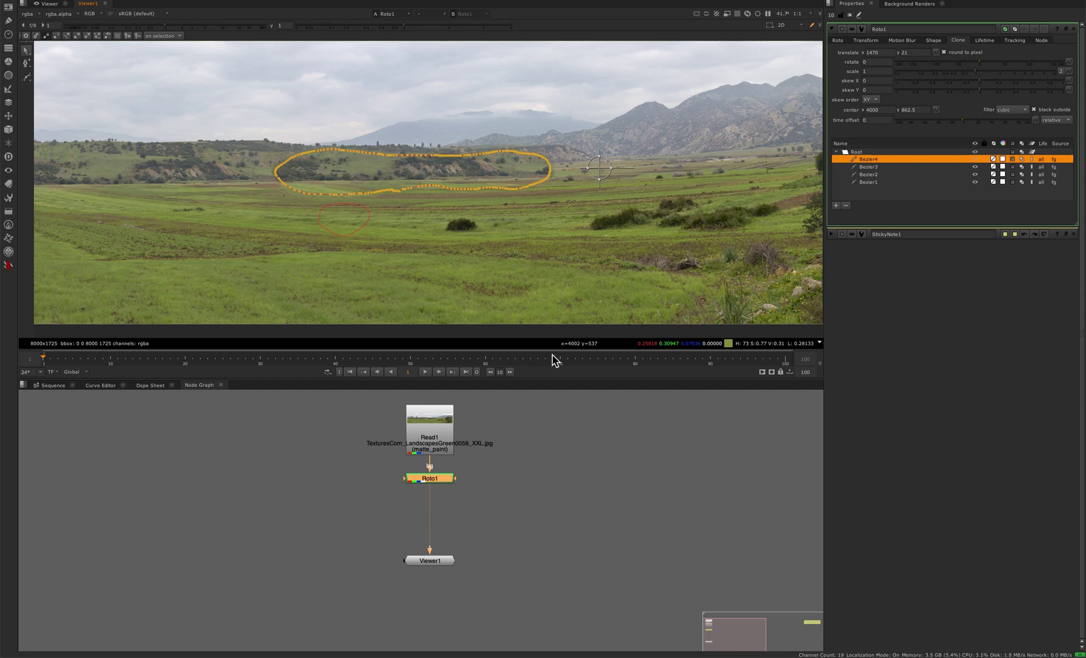
- Move the sticky note listing the three clone setup reminders beside the Read1 and Roto1 nodes, clear of the Read1 file label
scroll(604, 448, "down", 4)
middle_click_drag(604, 449, 448, 499)
double_click(642, 468)
left_click_drag(643, 467, 387, 472)
scroll(342, 487, "up", 4)
scroll(341, 483, "up", 4)
middle_click_drag(431, 475, 434, 543)
left_click(535, 578)
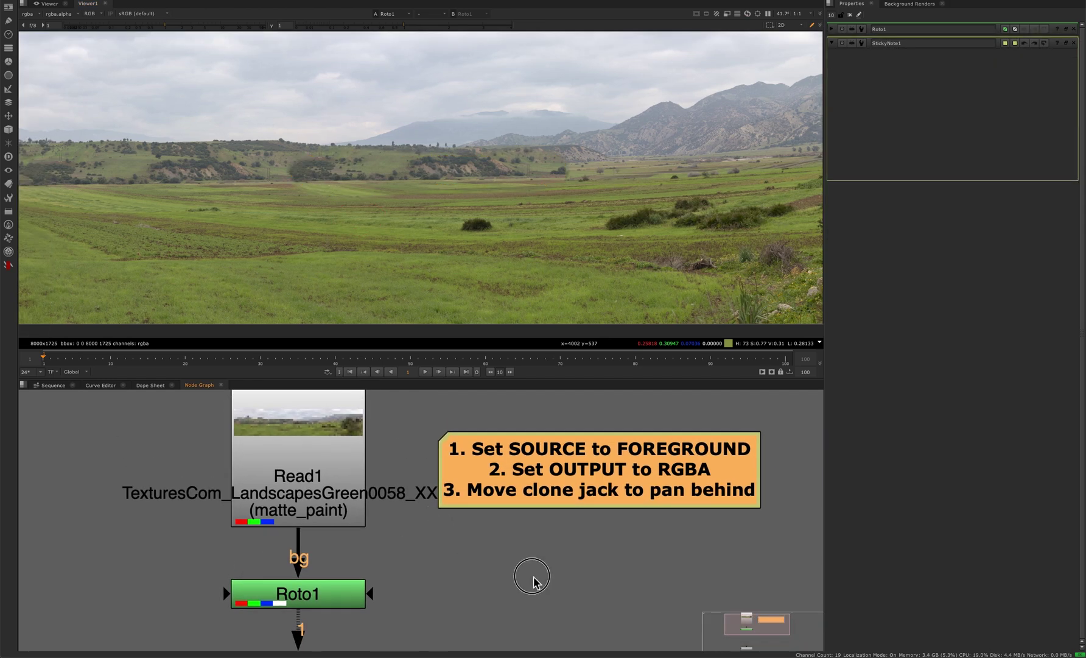
left_click_drag(621, 469, 654, 445)
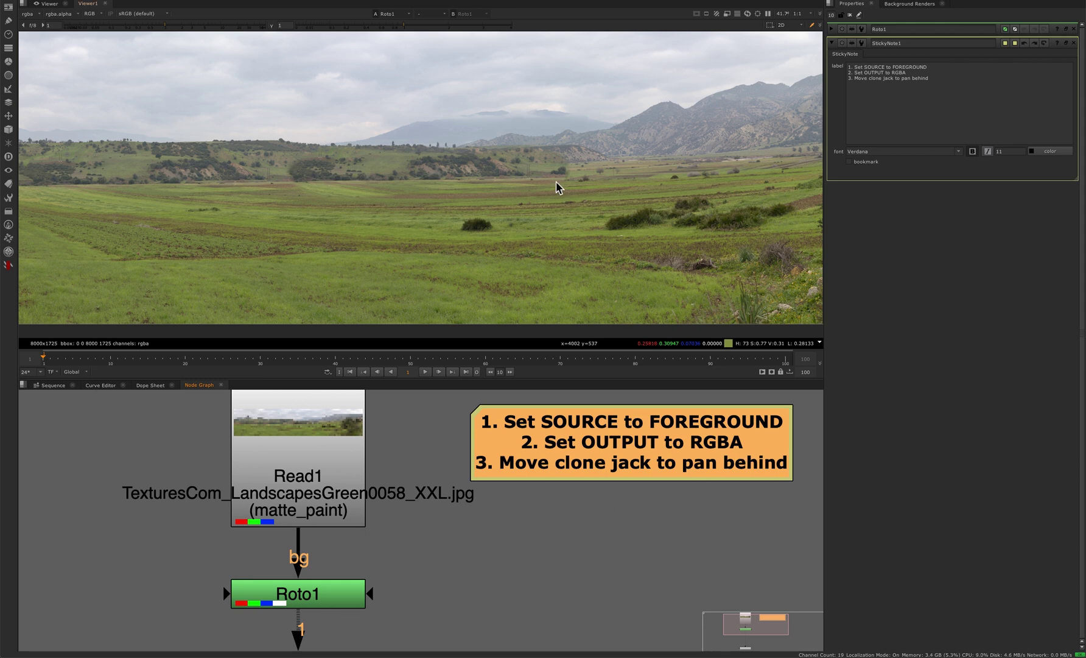
scroll(555, 180, "down", 5)
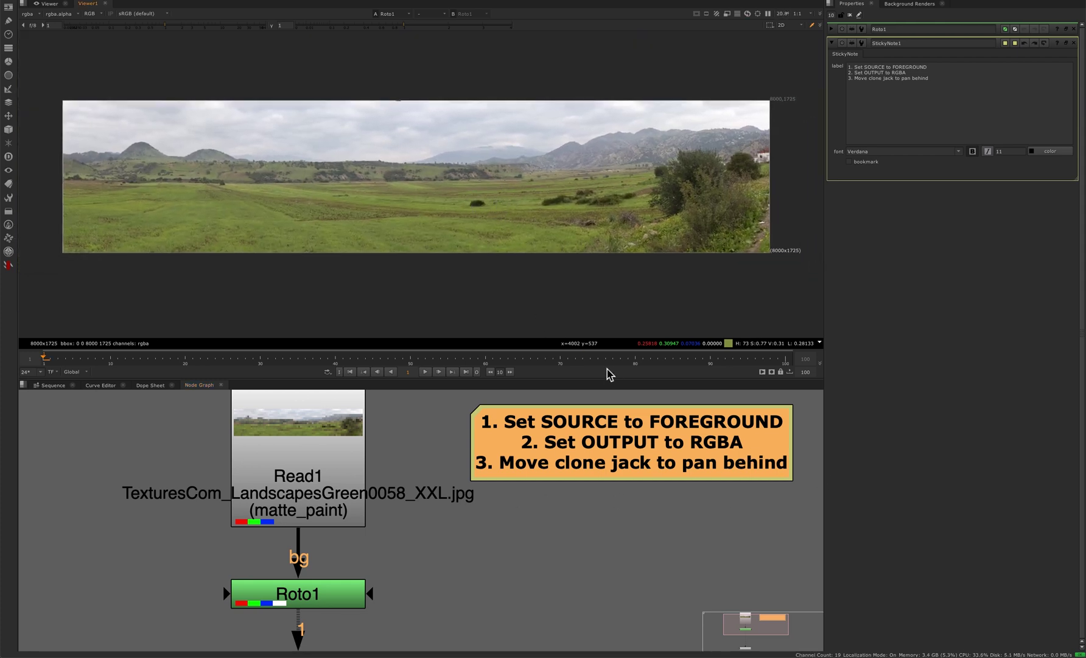